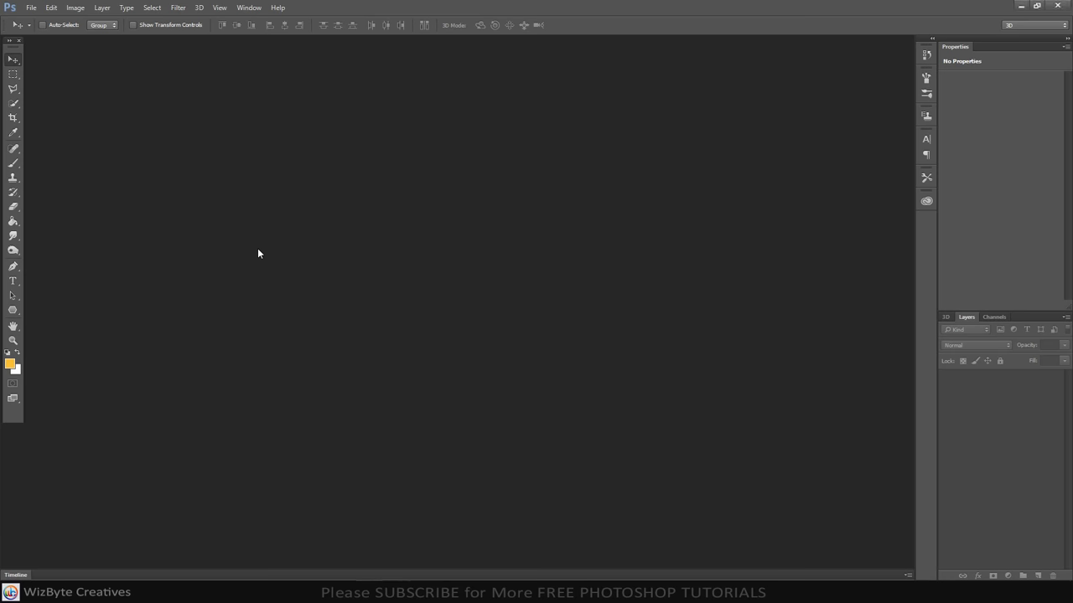
- Start a new 1920×1080 px document at 75 ppi, RGB Color 8 bit, white background
key(ctrl+n)
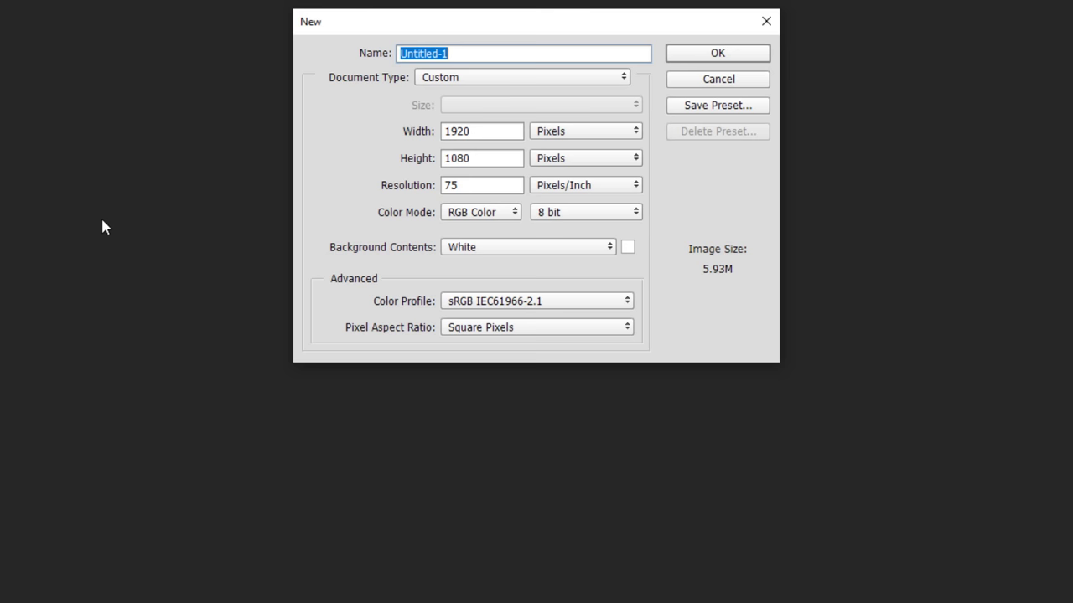
- Create the blank 1920×1080 document and unlock its Background into an editable Layer 0
click(732, 53)
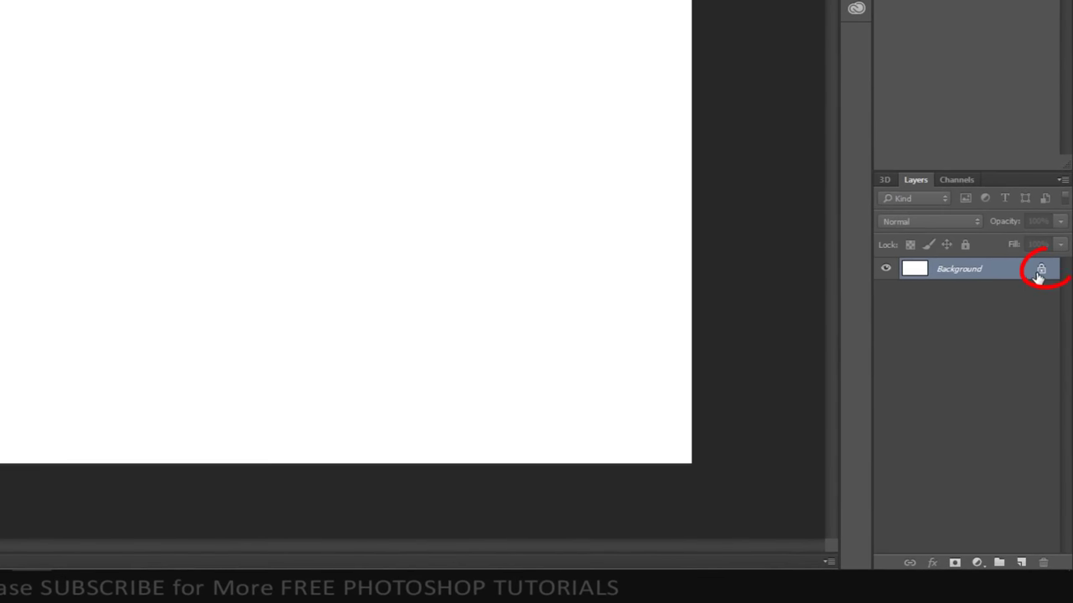
click(1040, 271)
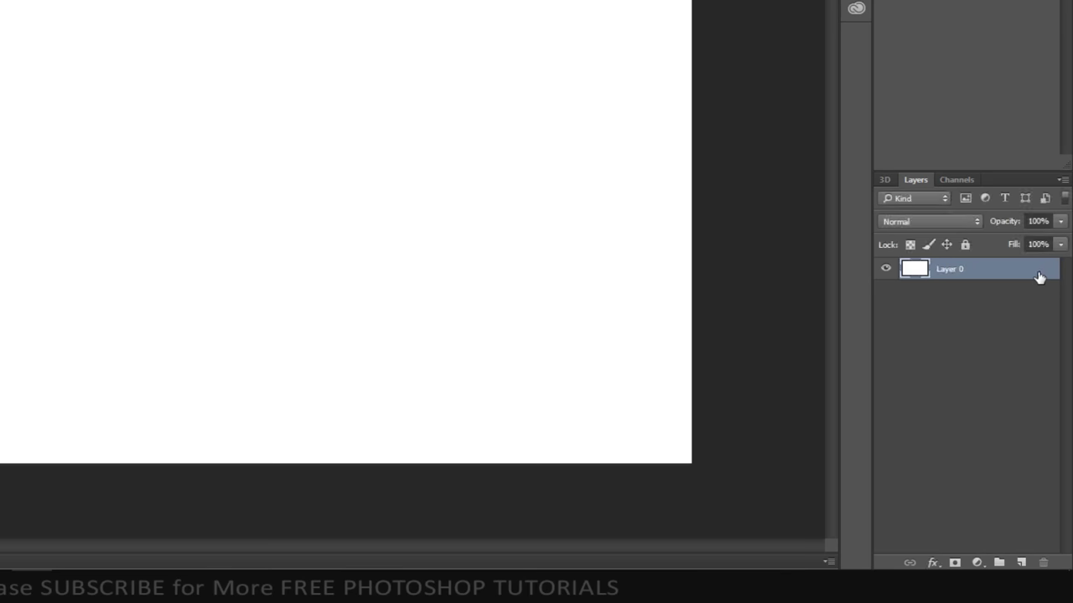
- Add a radial Gradient Overlay to Layer 0 from the Black, White preset and select its black stop
double_click(978, 270)
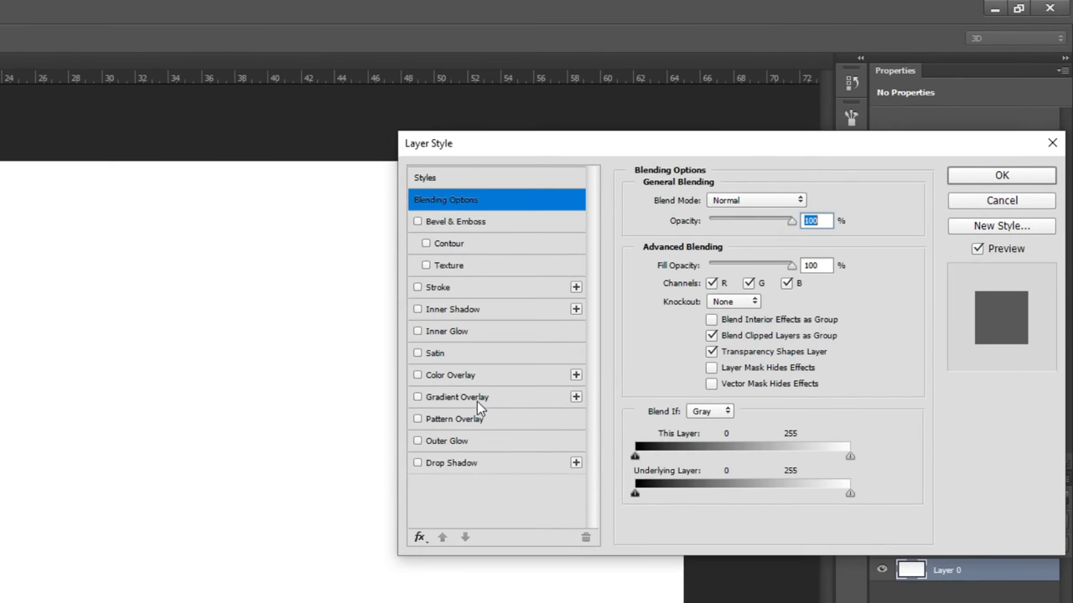
click(679, 264)
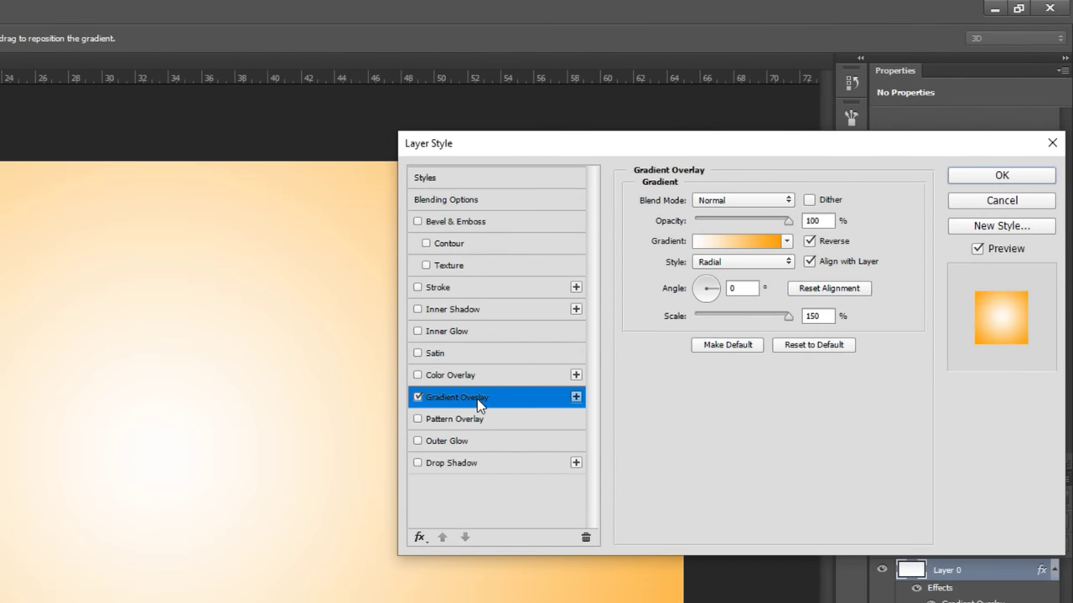
click(733, 244)
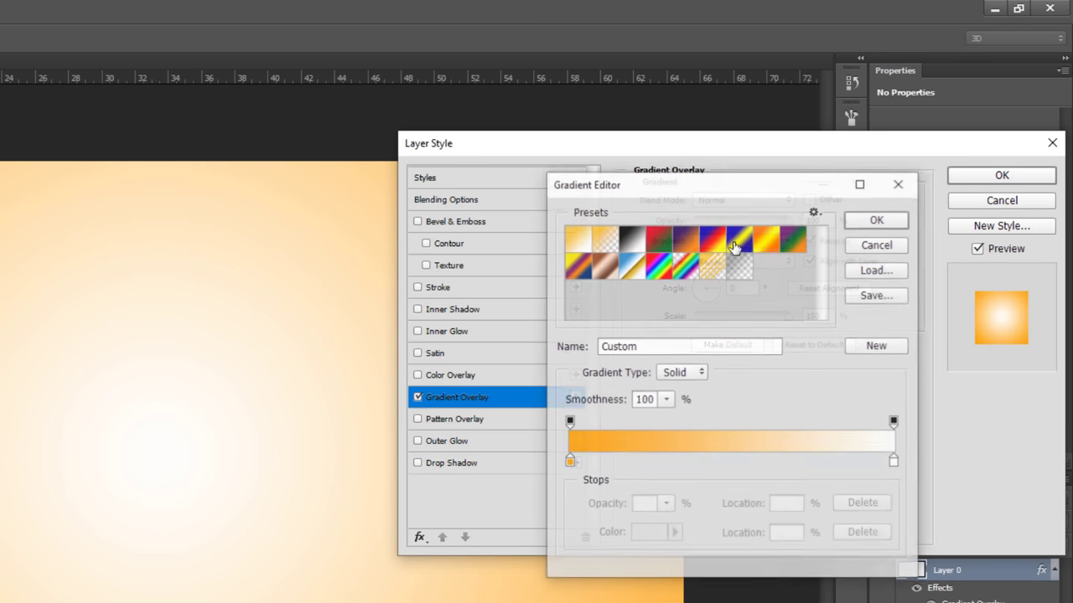
click(637, 241)
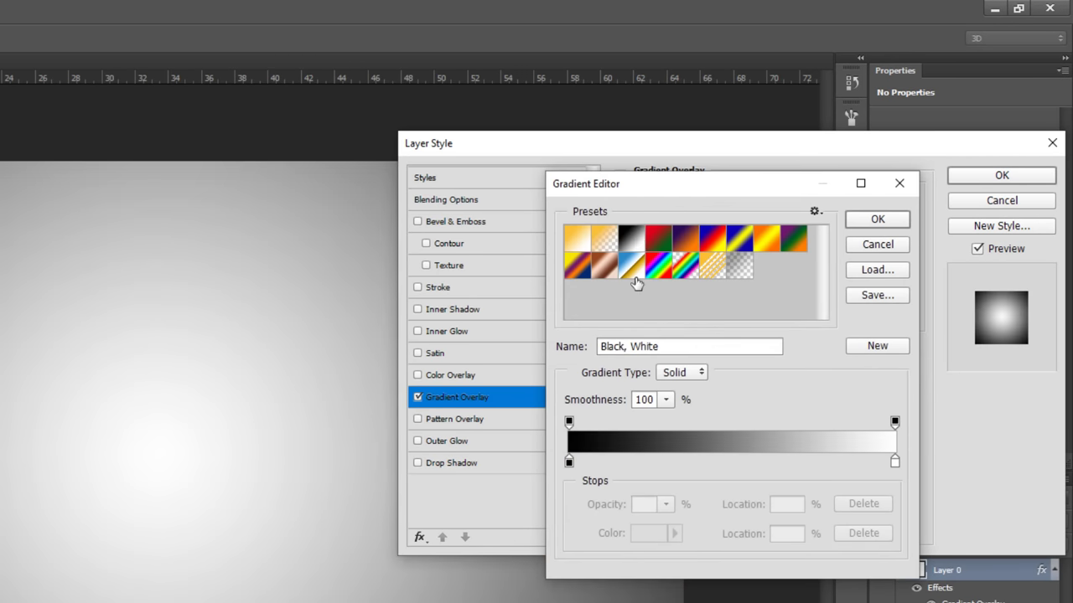
click(570, 463)
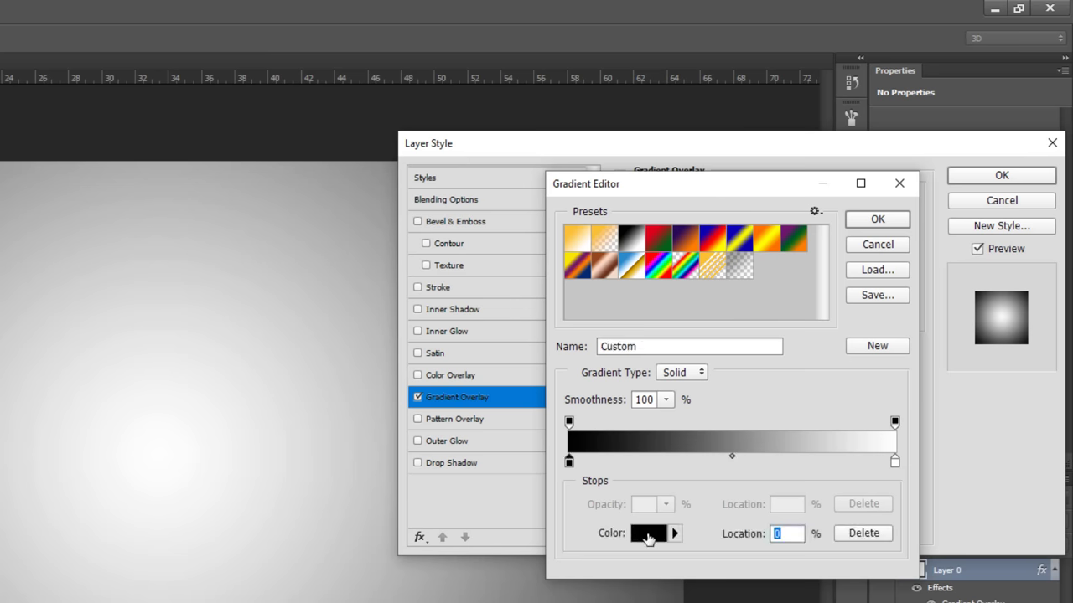
- Recolour the black gradient stop to orange ffa200 and apply the white-to-orange radial overlay
click(648, 536)
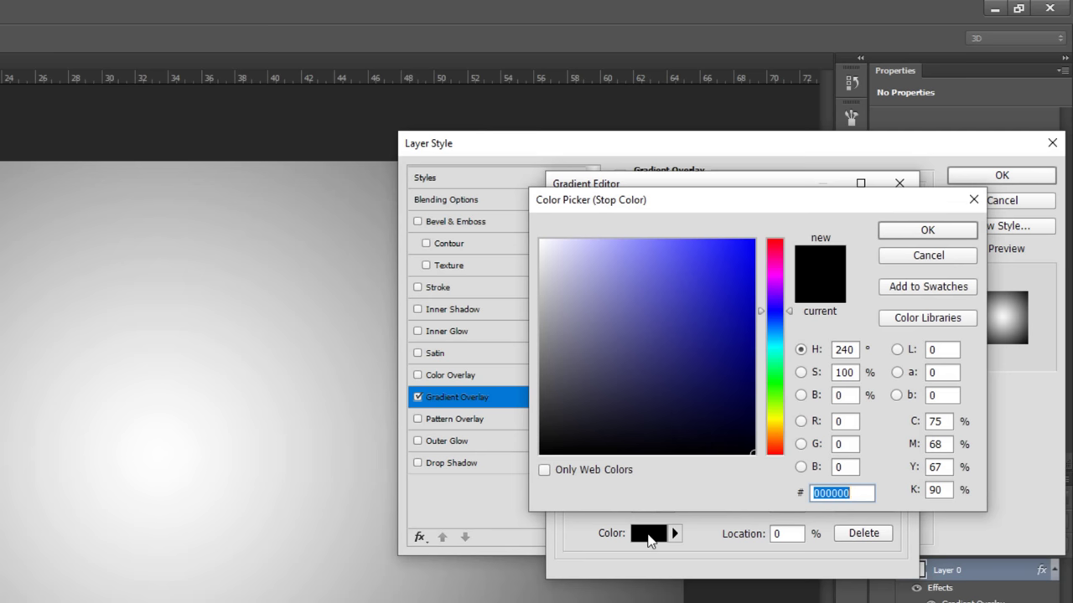
drag(774, 420, 776, 426)
text(ffcc00)
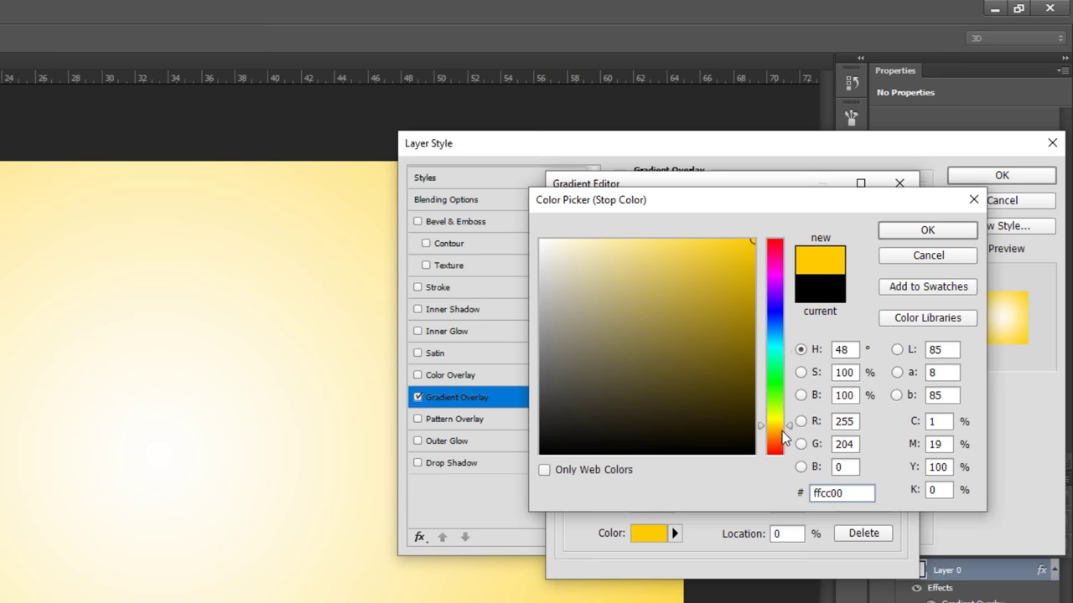
drag(788, 428, 789, 428)
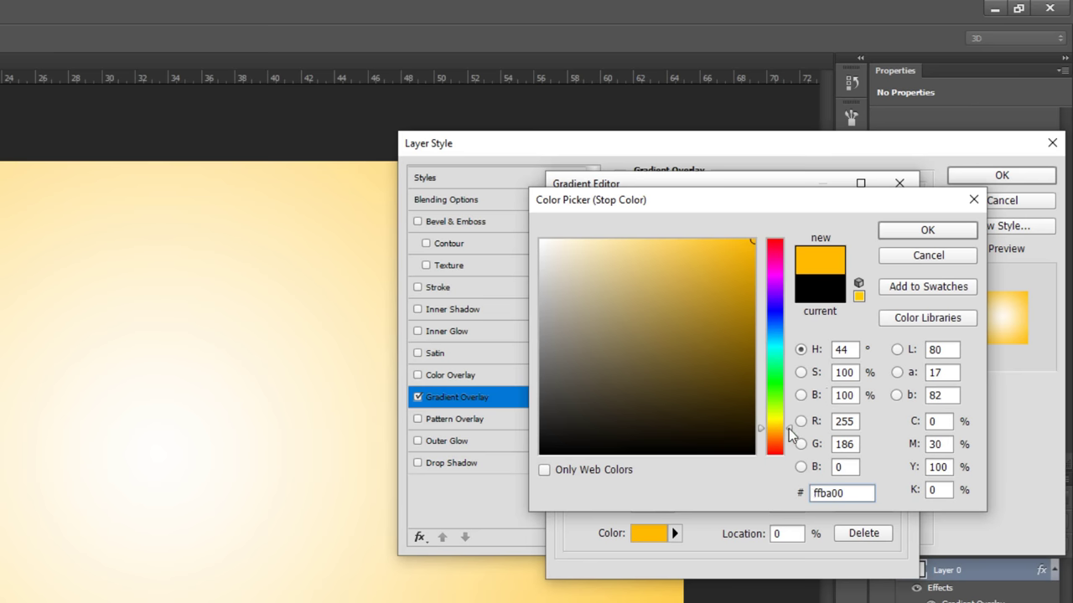
drag(788, 430, 789, 431)
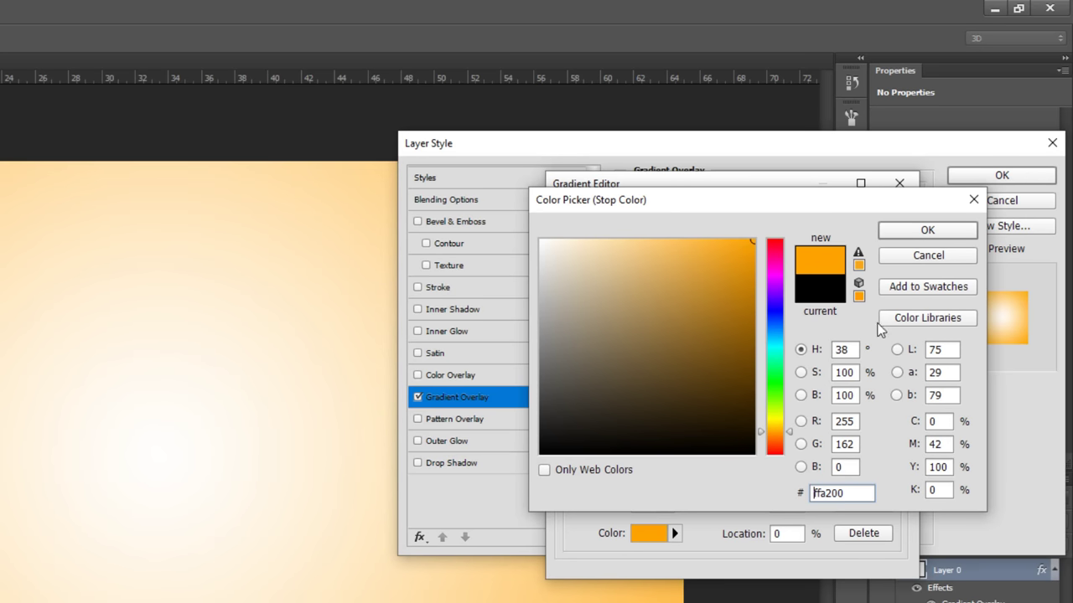
click(920, 231)
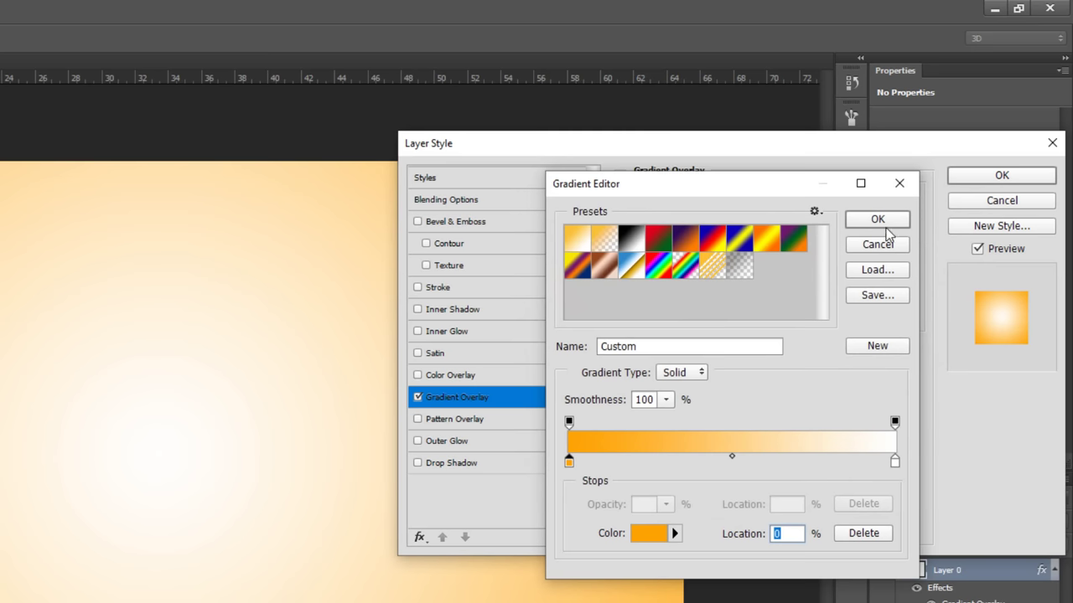
click(884, 225)
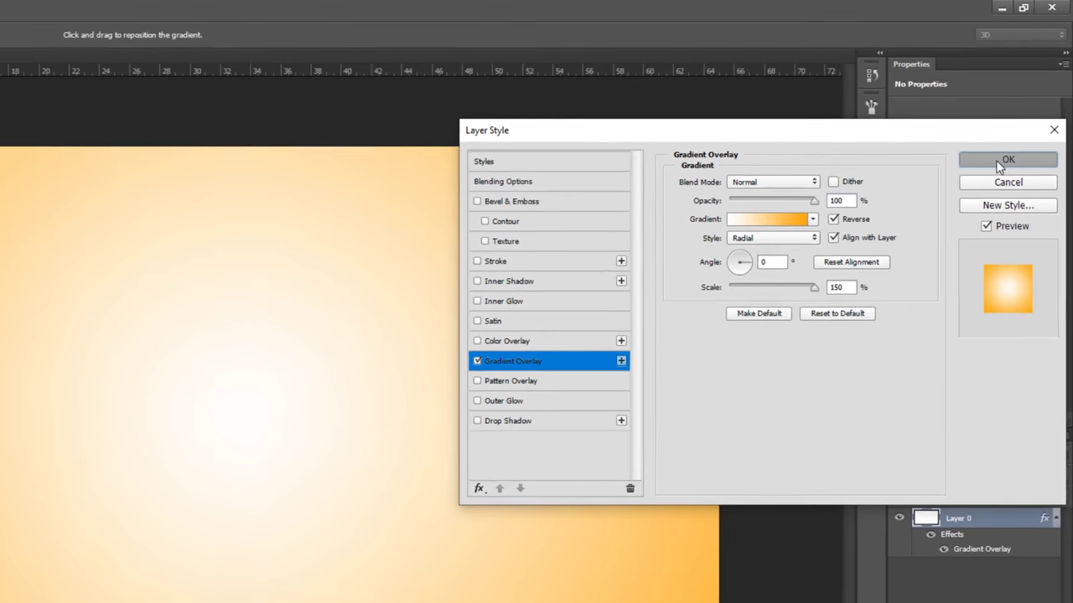
click(996, 178)
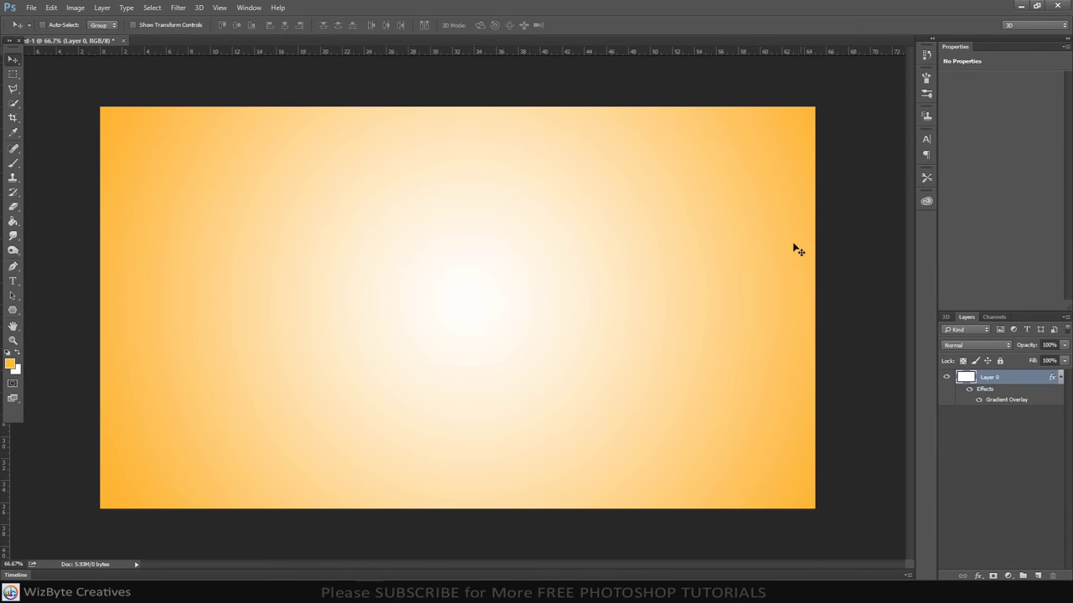
- Place Model.jpg from the tutorial folder, resize it and move it left to the centre line
mouse_move(167, 591)
click(151, 540)
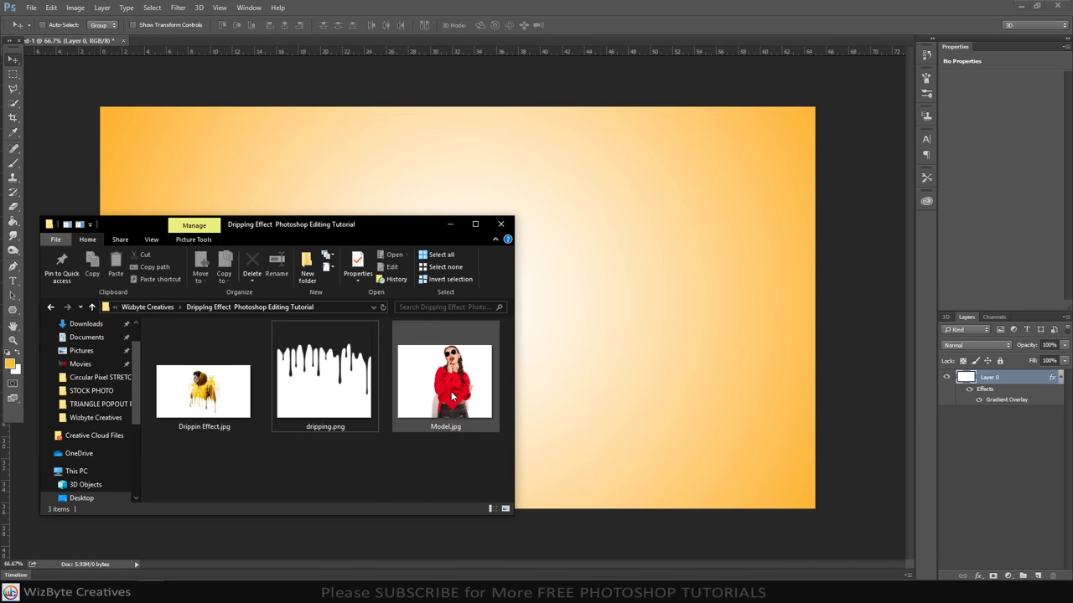
click(453, 395)
drag(455, 392, 604, 335)
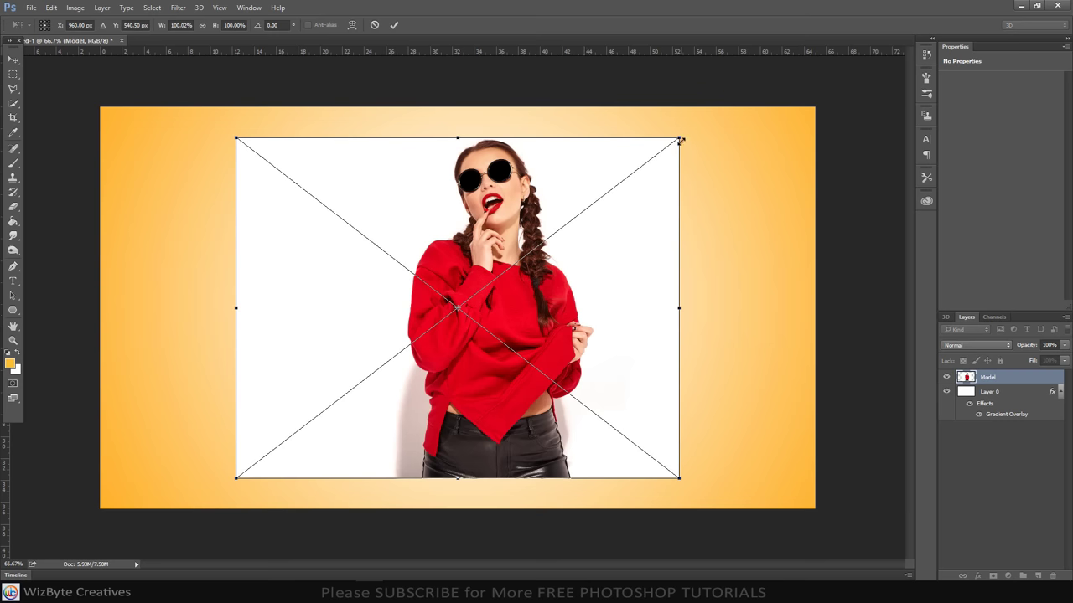
drag(680, 139, 703, 135)
drag(632, 273, 577, 271)
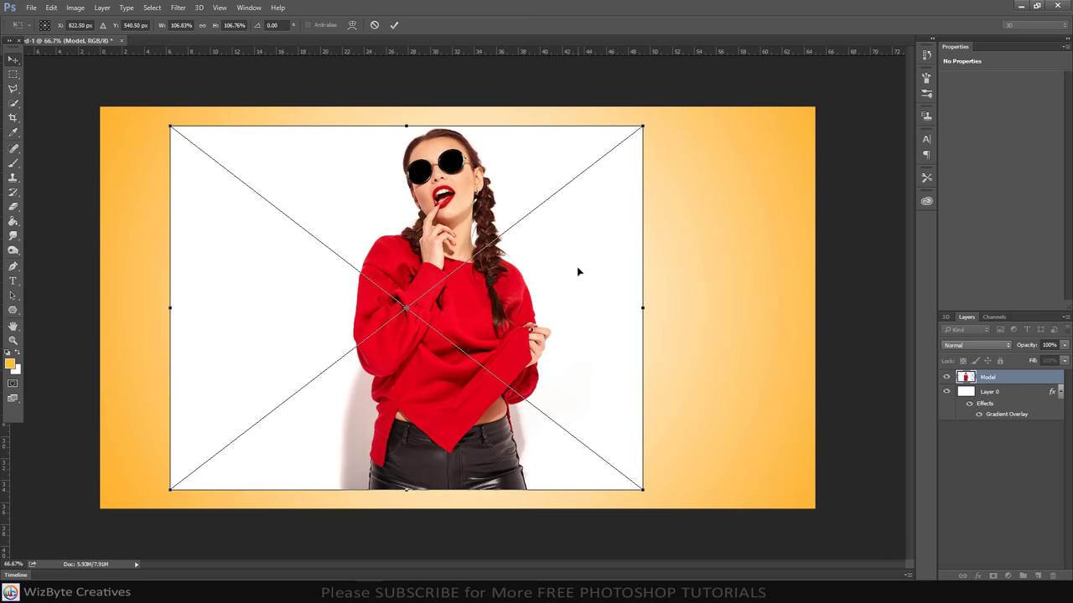
key(Return)
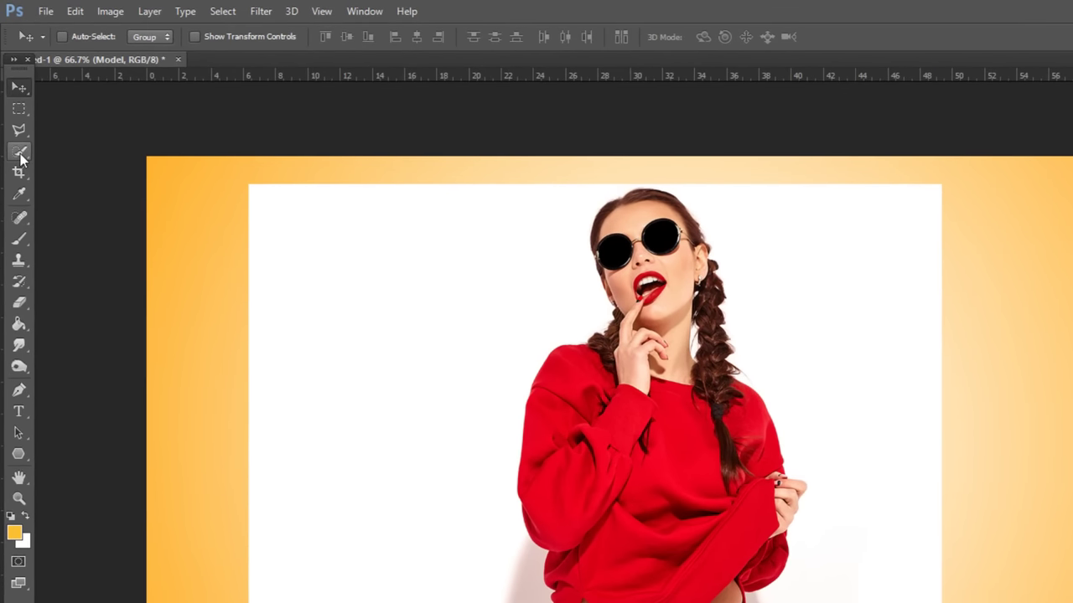
- Switch to the Quick Selection tool with a 10 px brush
click(20, 156)
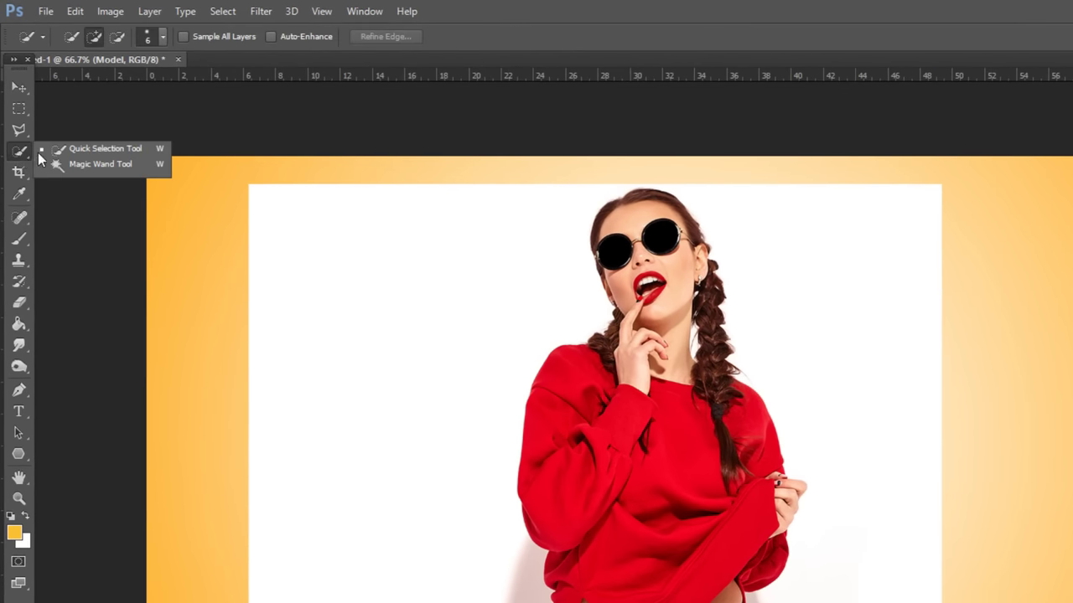
click(99, 150)
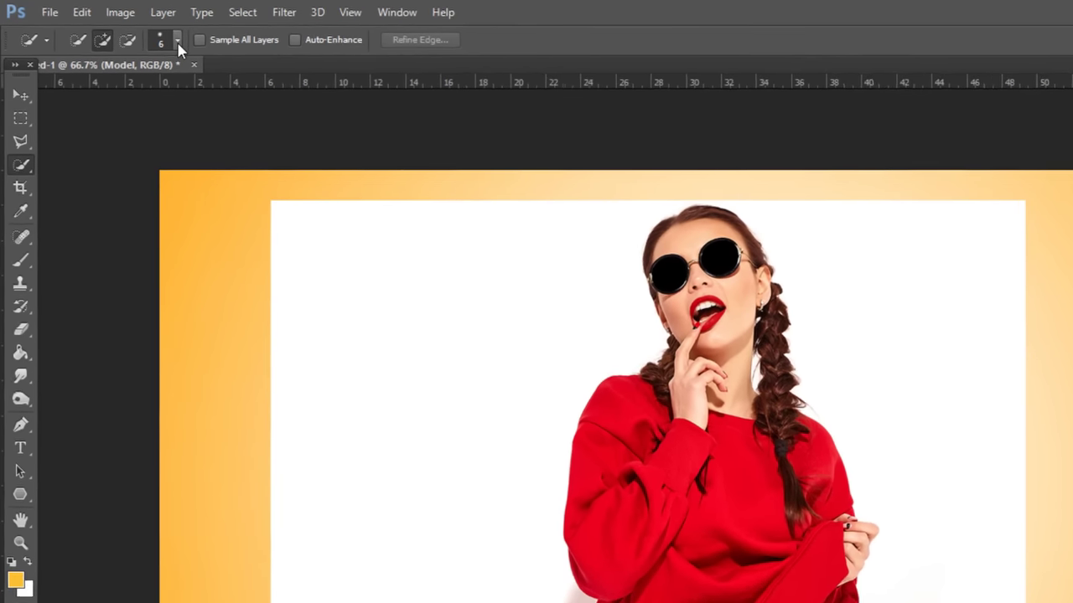
click(159, 38)
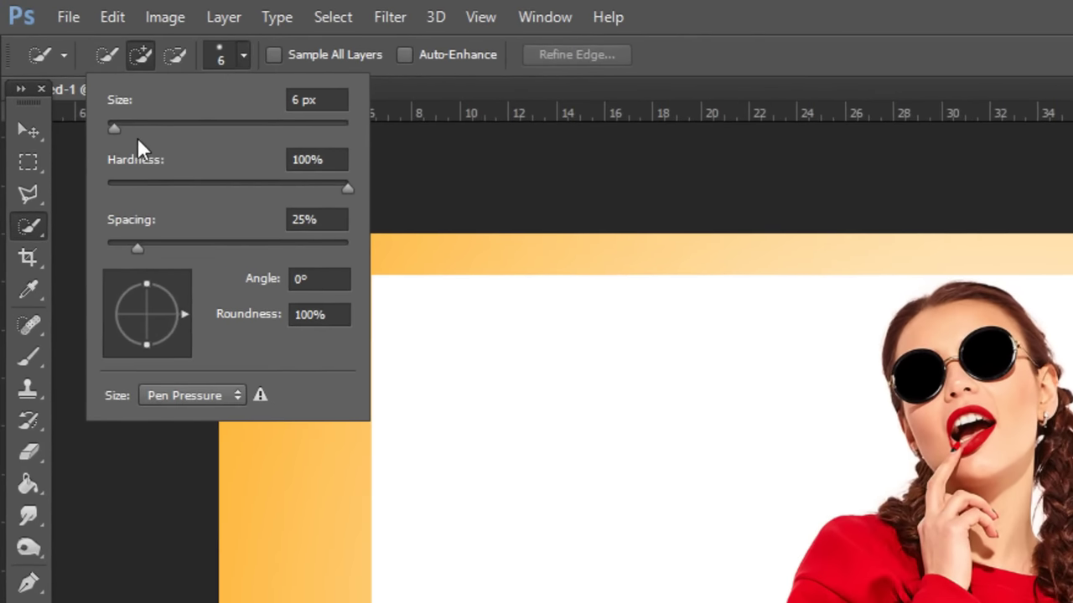
drag(116, 126, 119, 125)
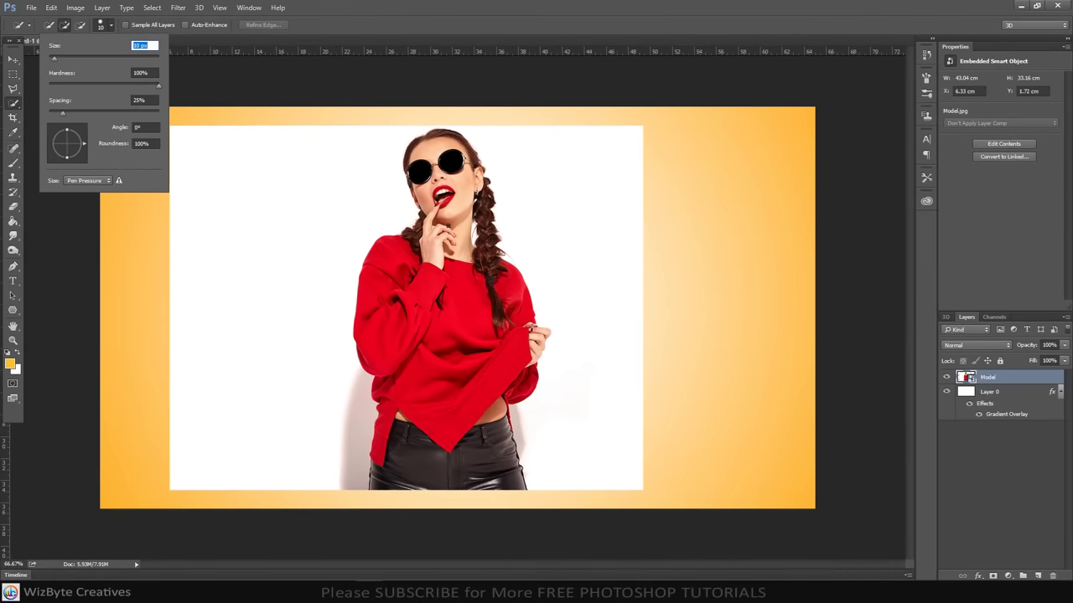
key(Return)
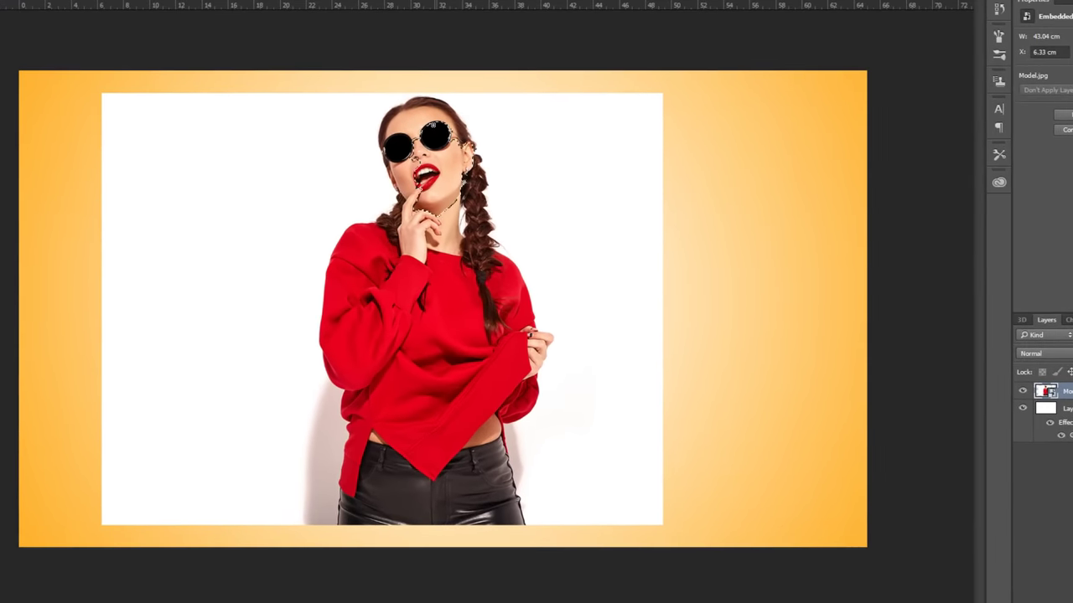
- Brush over the model's head, sweater and hand to select her full outline
mouse_move(450, 163)
mouse_down()
mouse_move(443, 139)
mouse_move(404, 136)
mouse_up()
drag(419, 272, 371, 277)
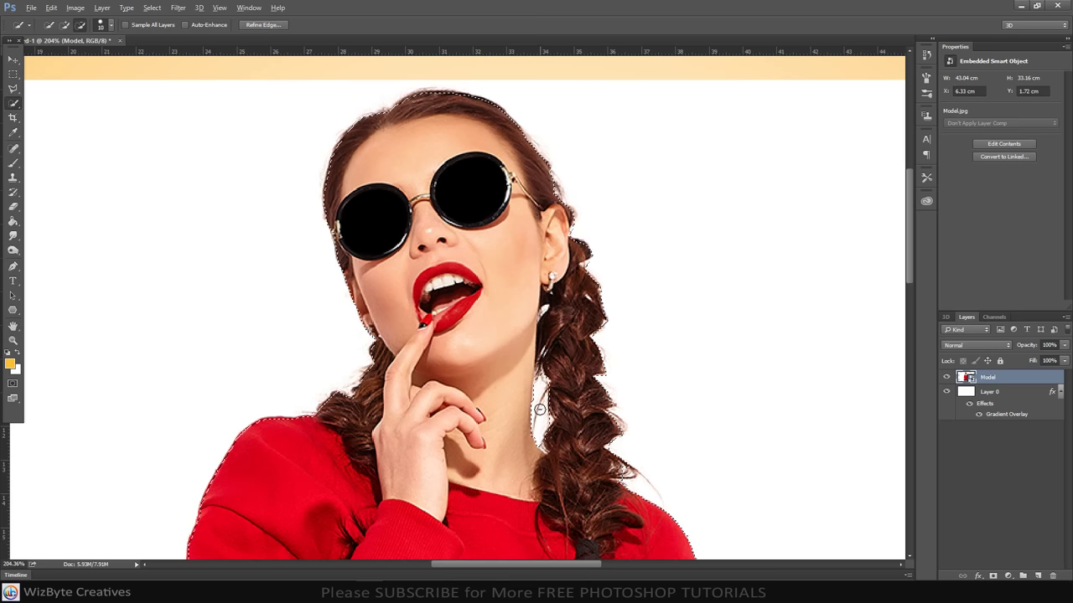
scroll(541, 411, down, 3)
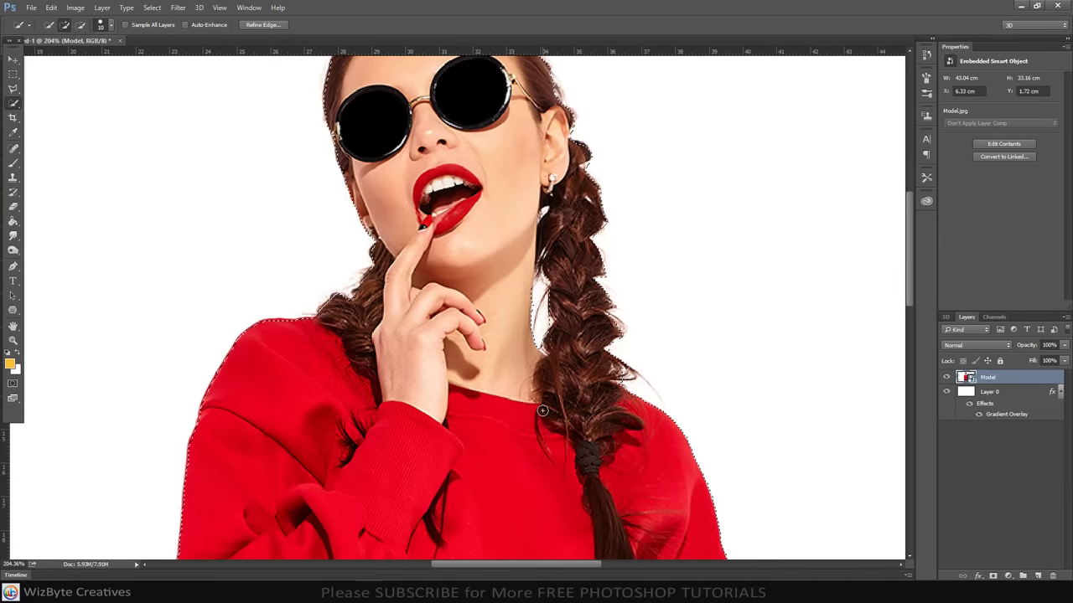
scroll(542, 411, down, 3)
scroll(543, 411, up, 6)
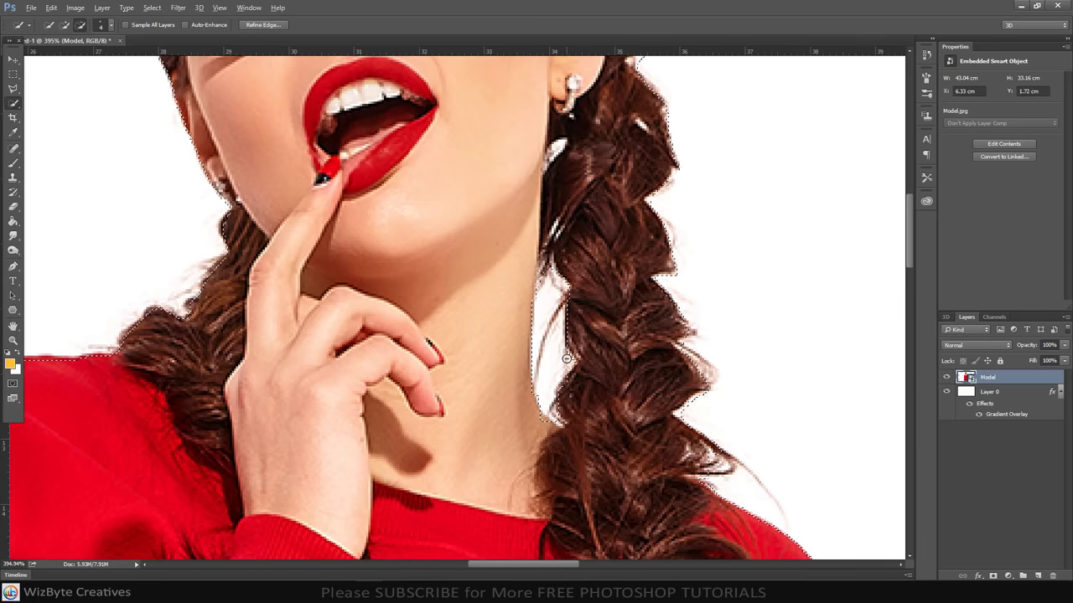
scroll(567, 359, down, 5)
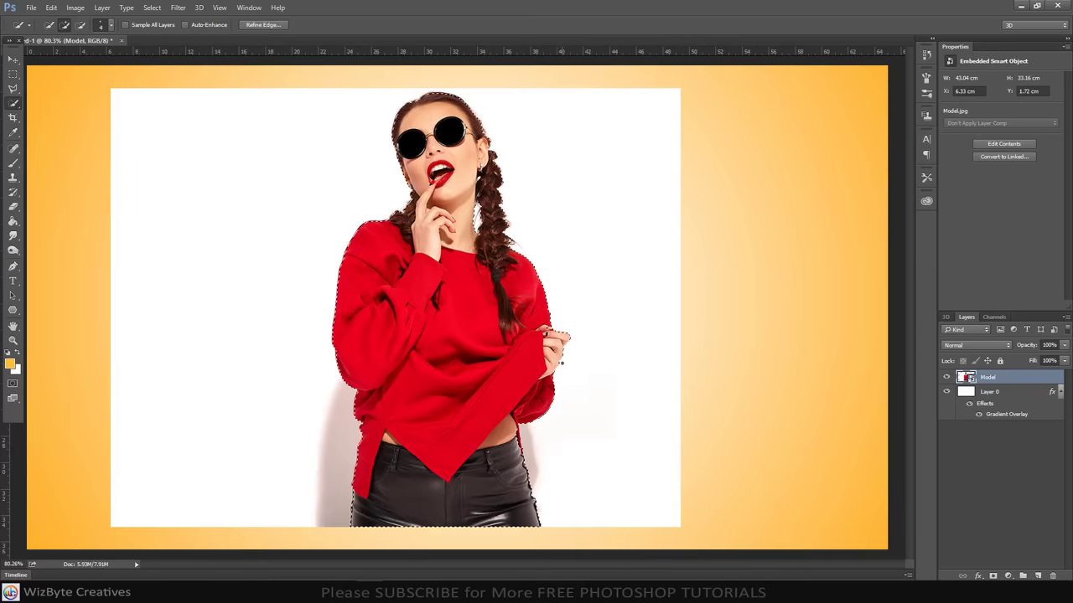
scroll(561, 362, up, 4)
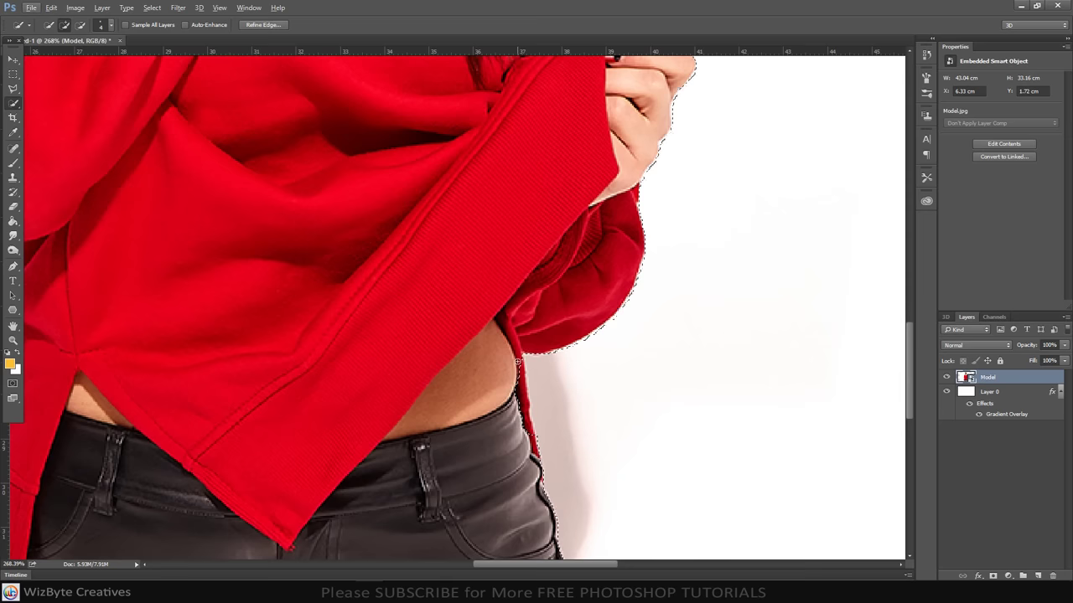
scroll(519, 362, down, 3)
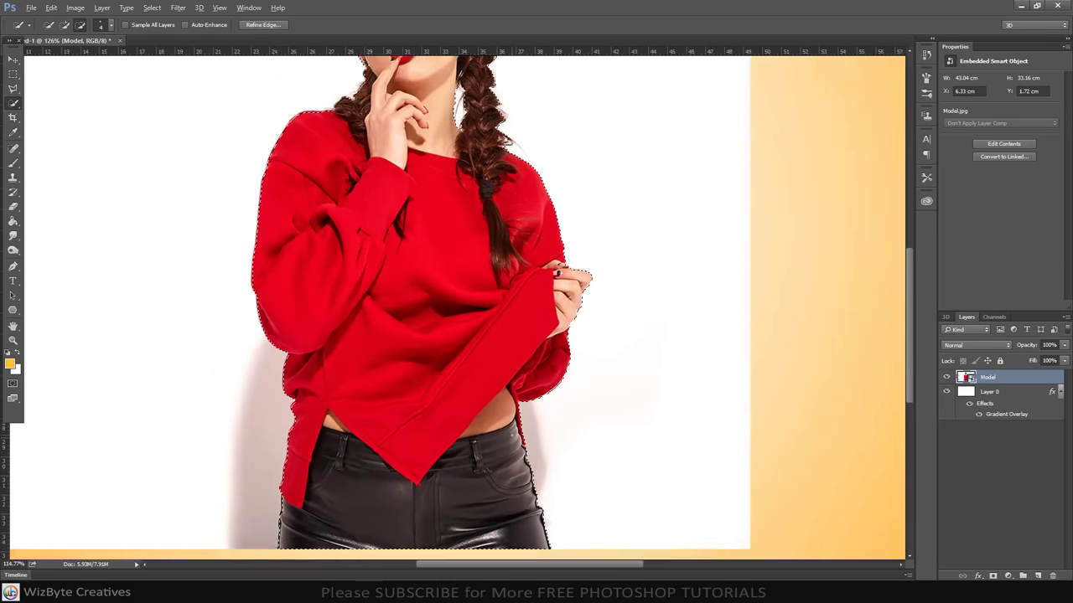
- Open Refine Edge on the model selection with Smart Radius on and radius about 1.7 px
key(ctrl+0)
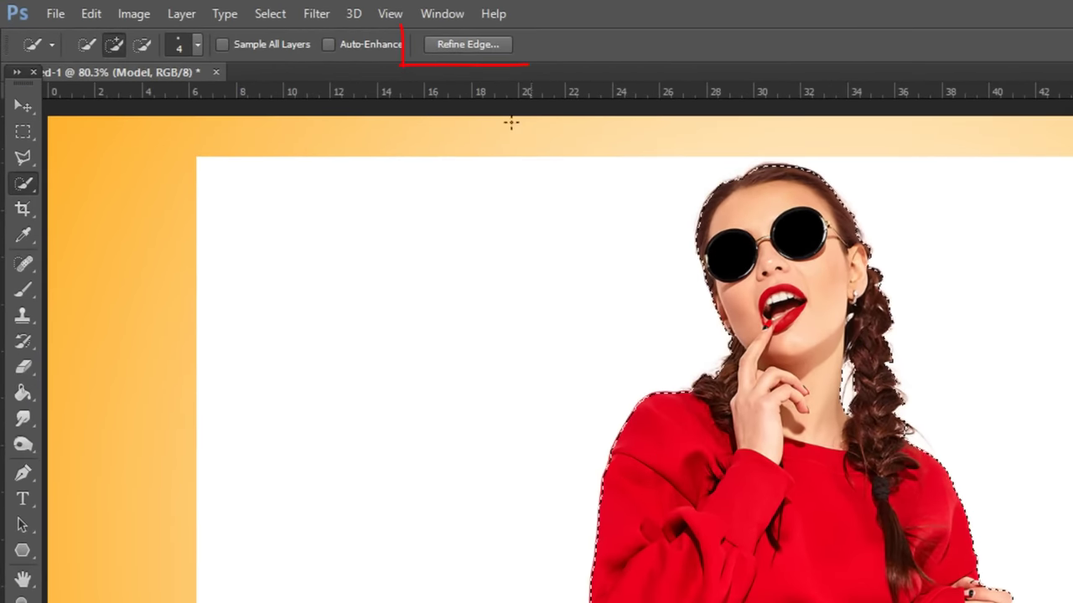
click(482, 42)
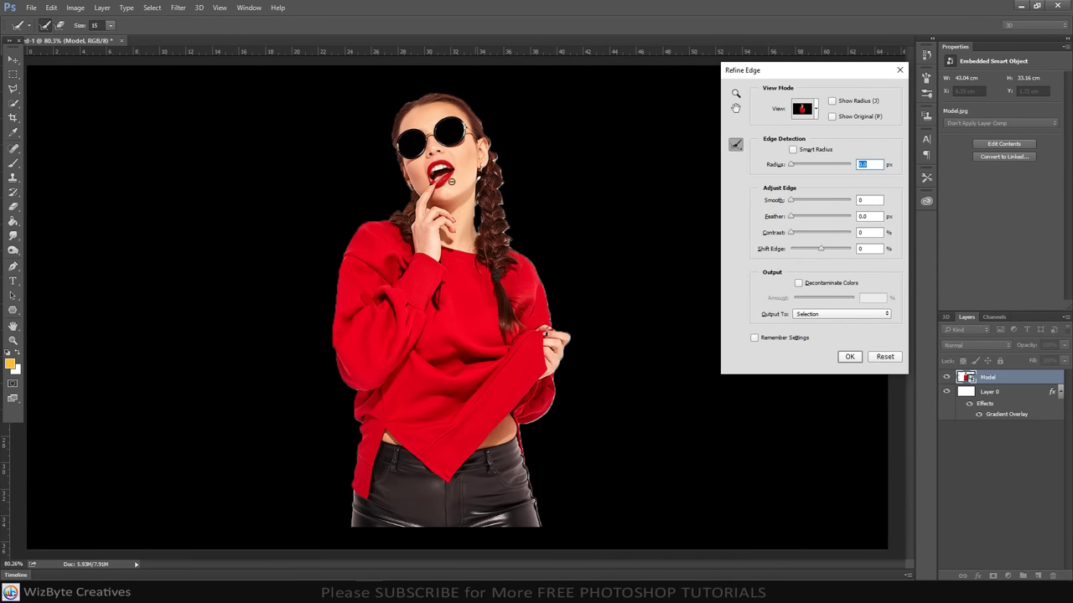
key(ctrl+plus)
key(ctrl+plus)
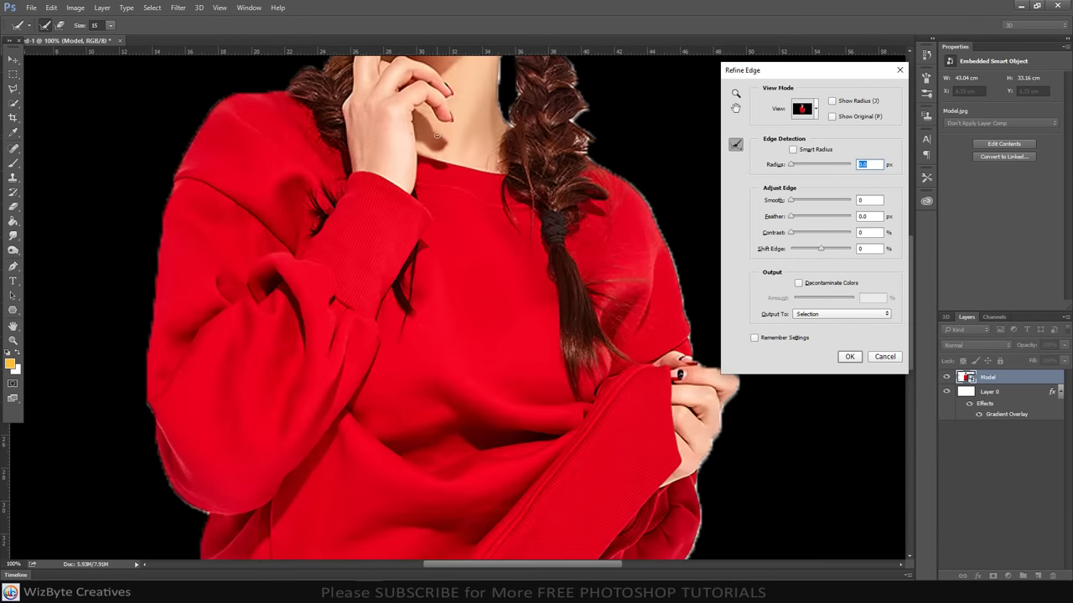
drag(450, 142, 485, 402)
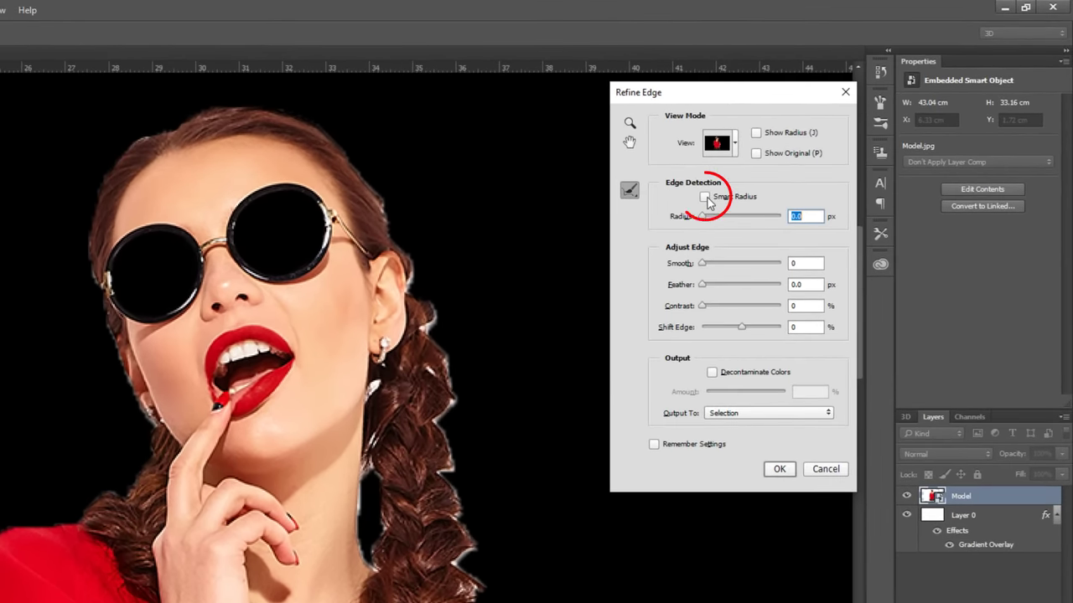
click(705, 198)
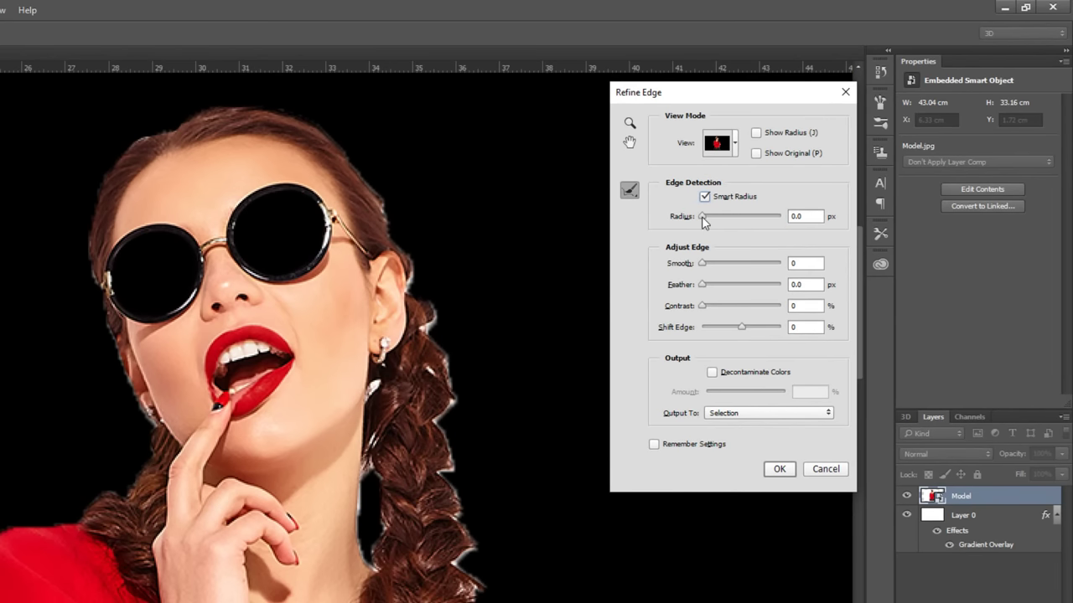
drag(702, 217, 713, 218)
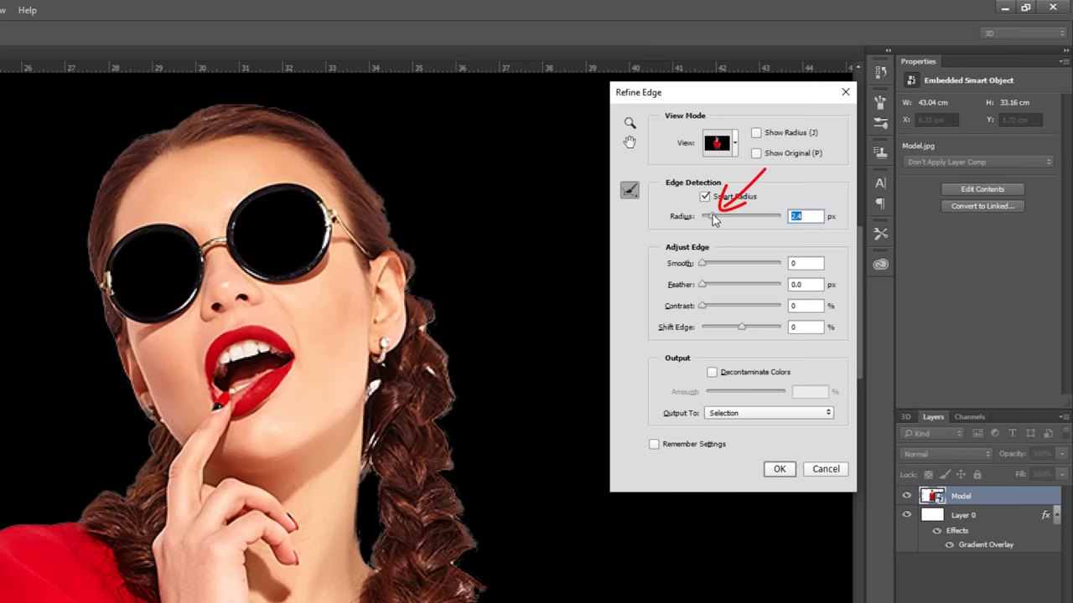
drag(713, 219, 710, 219)
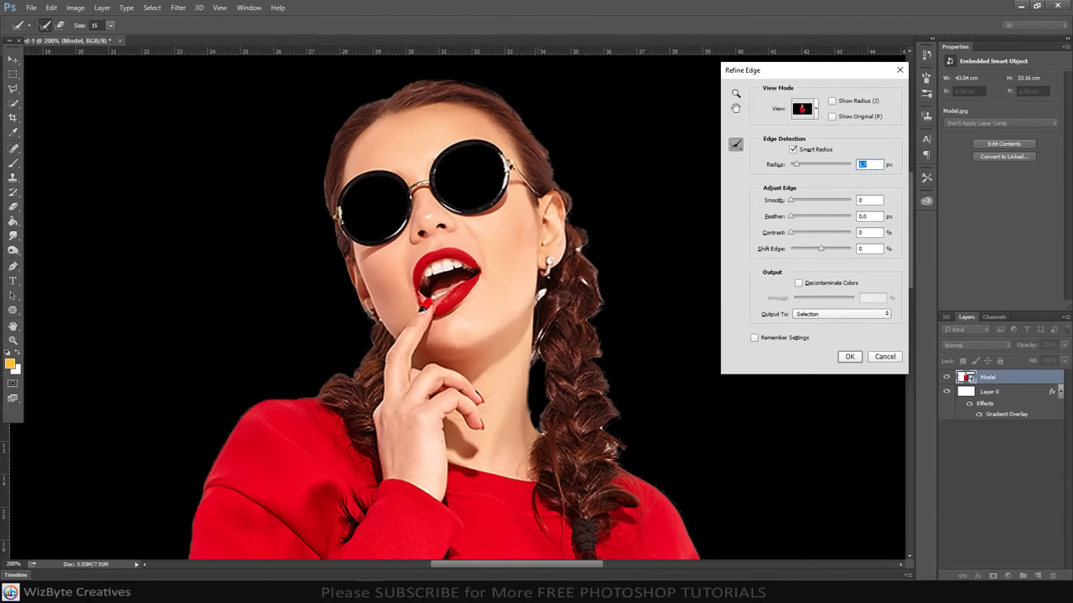
- Brush the hair edges beside the ear, across the top of the head and down the braid
key(bracketleft)
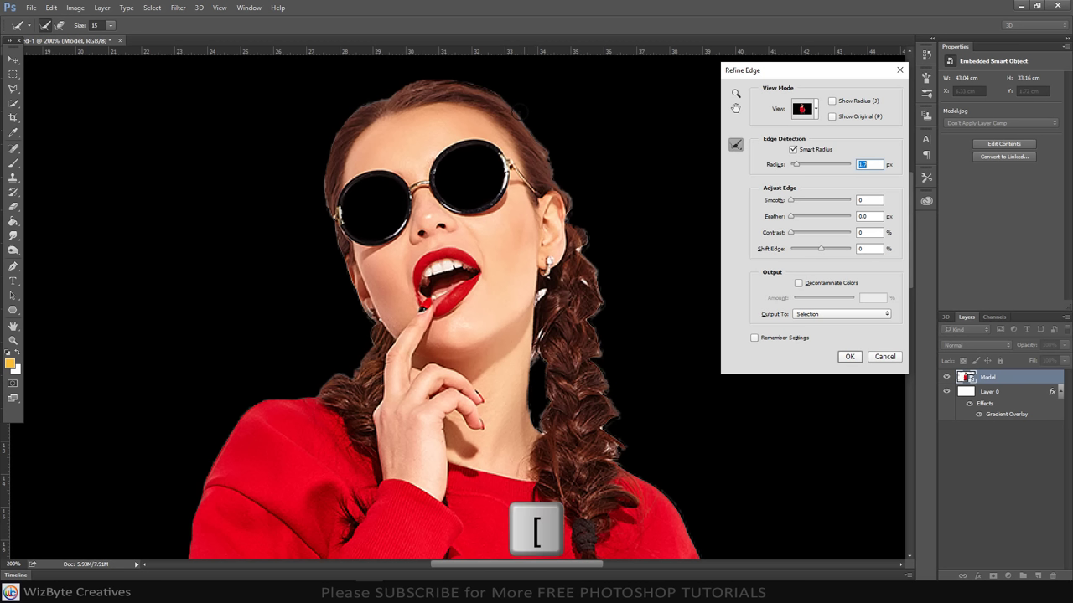
key(bracketright)
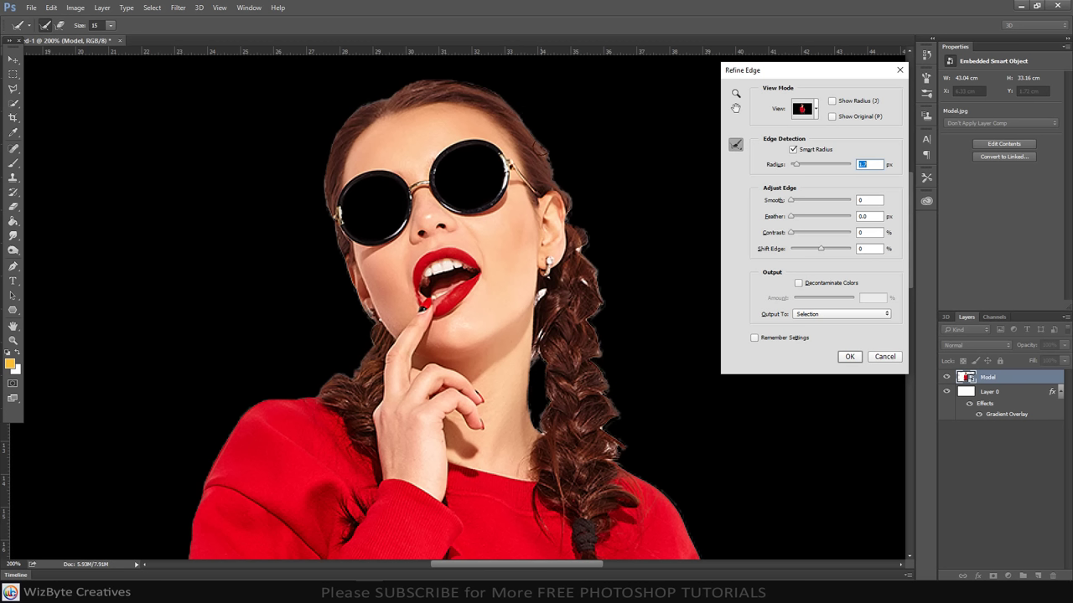
mouse_move(543, 146)
mouse_down()
mouse_move(602, 289)
mouse_move(595, 361)
mouse_move(626, 440)
mouse_move(520, 331)
mouse_move(370, 359)
mouse_move(337, 380)
mouse_move(612, 446)
mouse_move(636, 459)
mouse_move(613, 453)
mouse_move(644, 491)
mouse_up()
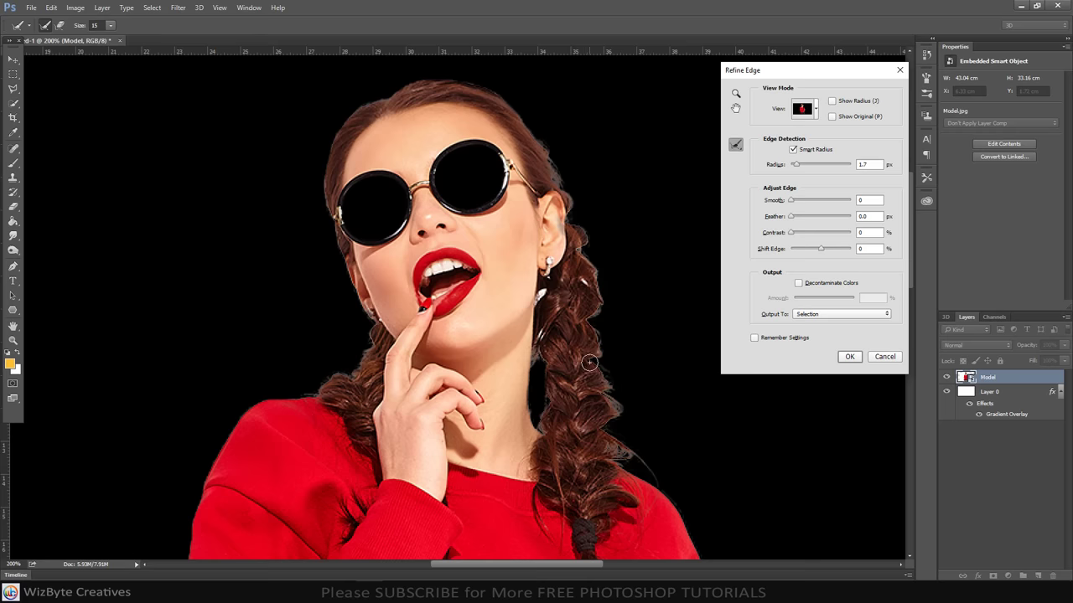
scroll(590, 364, up, 3)
mouse_move(525, 238)
mouse_down()
mouse_move(394, 200)
mouse_move(326, 286)
mouse_move(356, 325)
mouse_move(336, 398)
mouse_up()
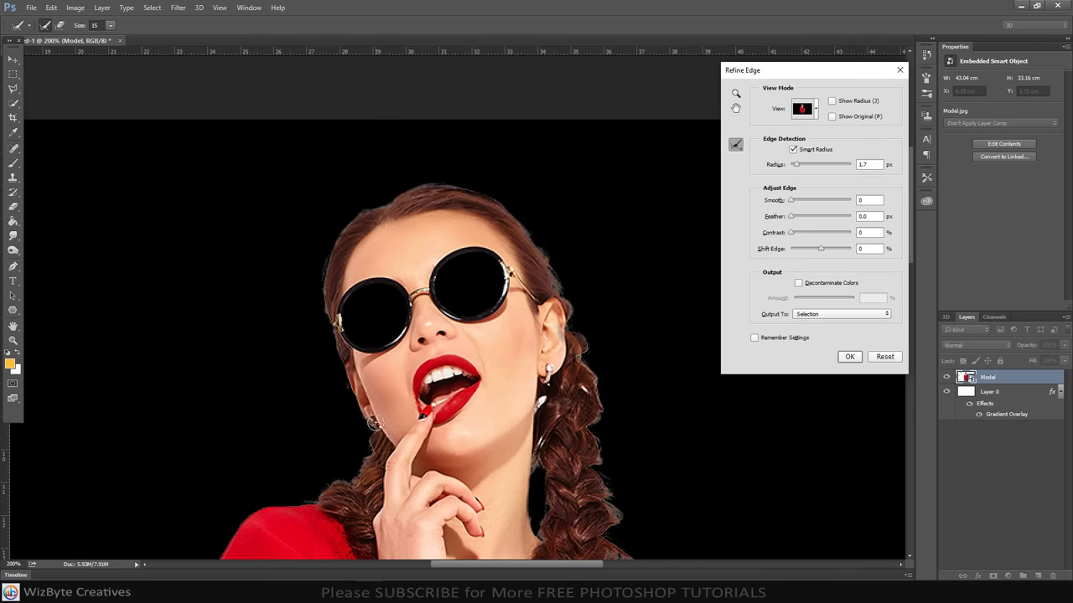
drag(369, 468, 355, 469)
scroll(319, 498, down, 5)
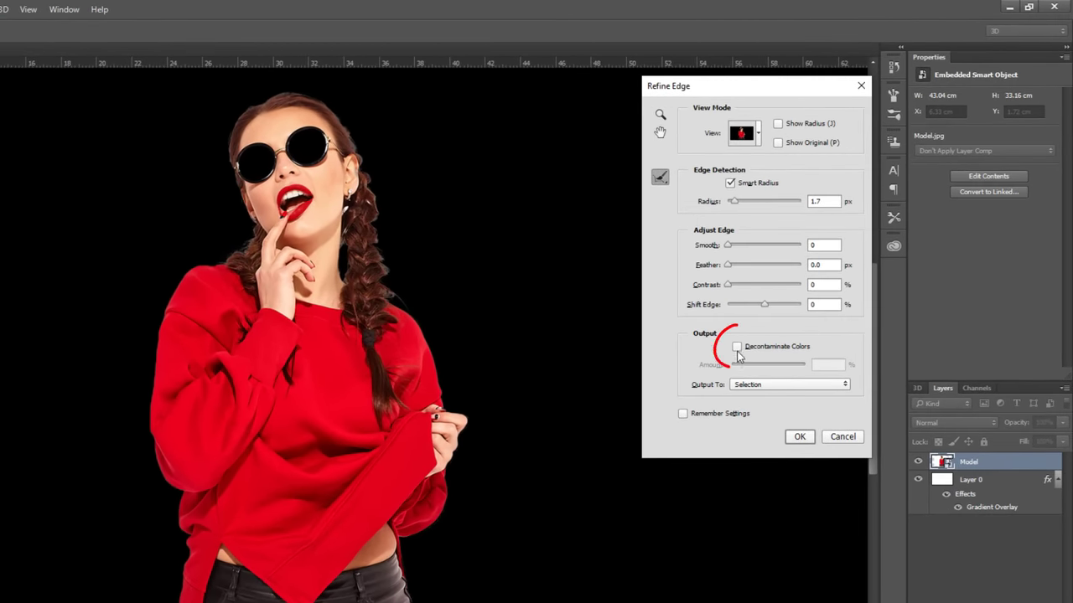
- Decontaminate colours at 100% and output the cutout as a masked Model copy layer
click(738, 346)
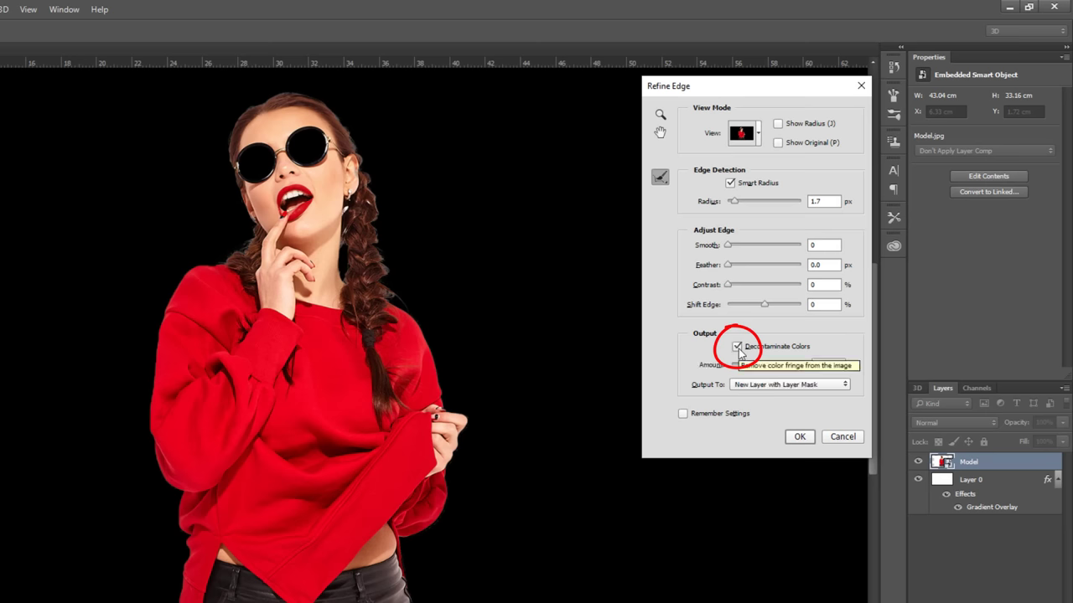
drag(770, 369, 804, 366)
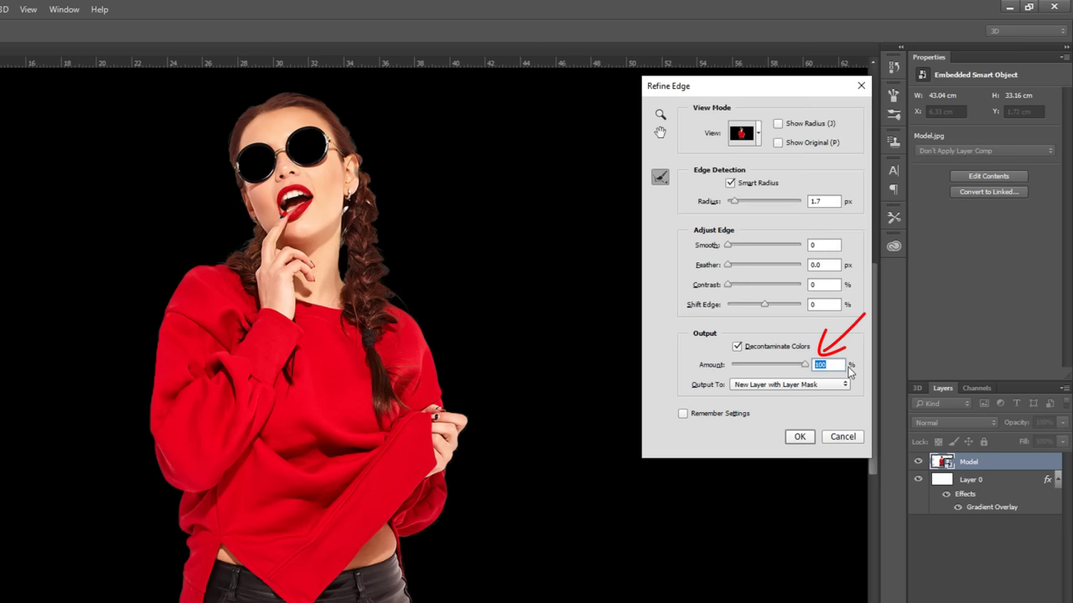
click(804, 437)
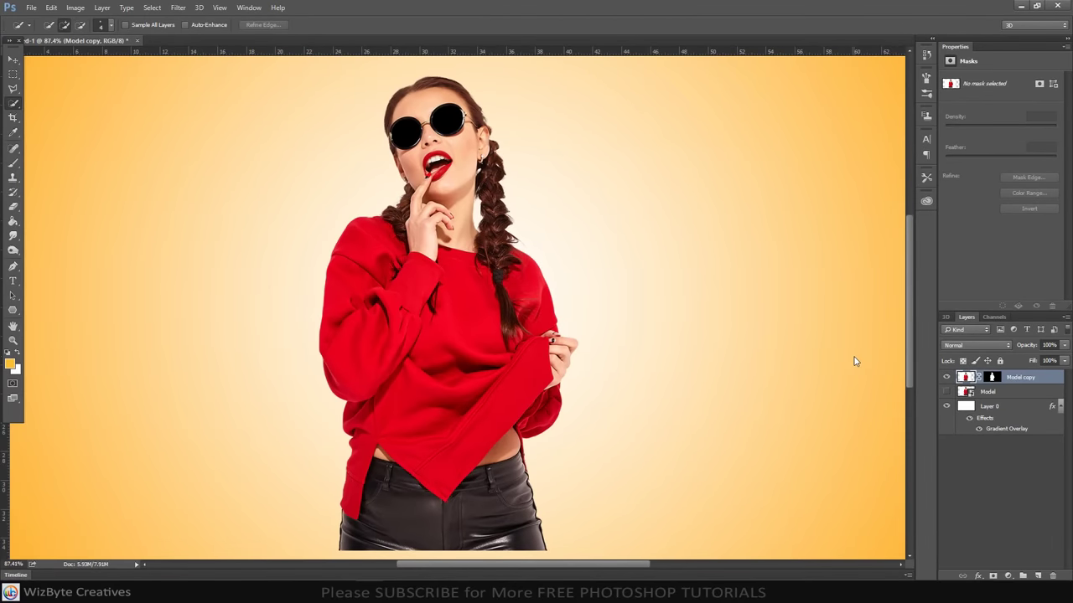
click(12, 60)
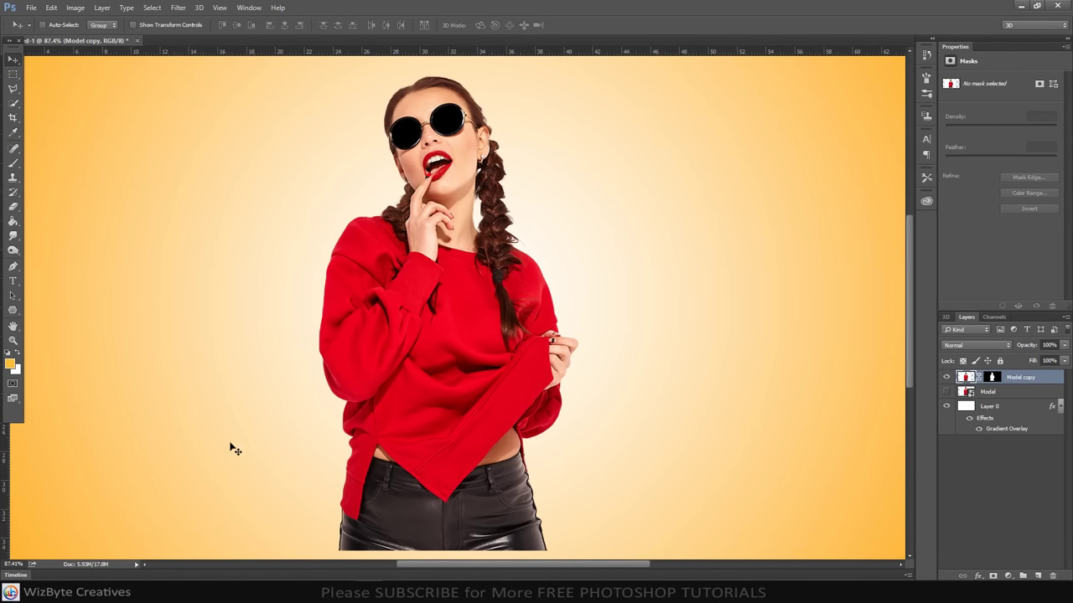
- Place dripping.png on the canvas, shrink it and mirror it over the sweater
click(149, 544)
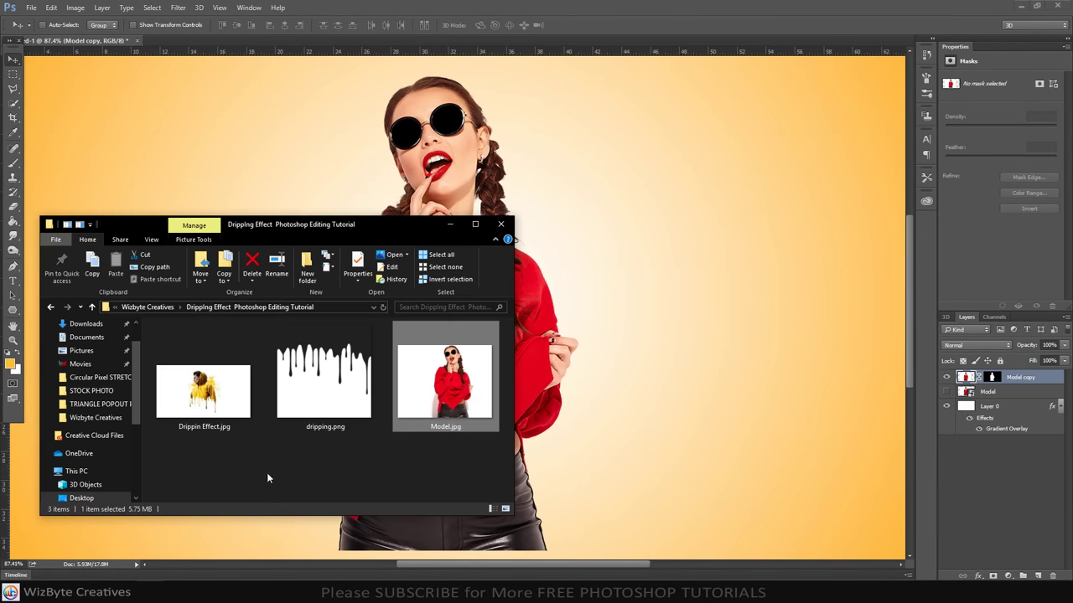
drag(324, 387, 555, 256)
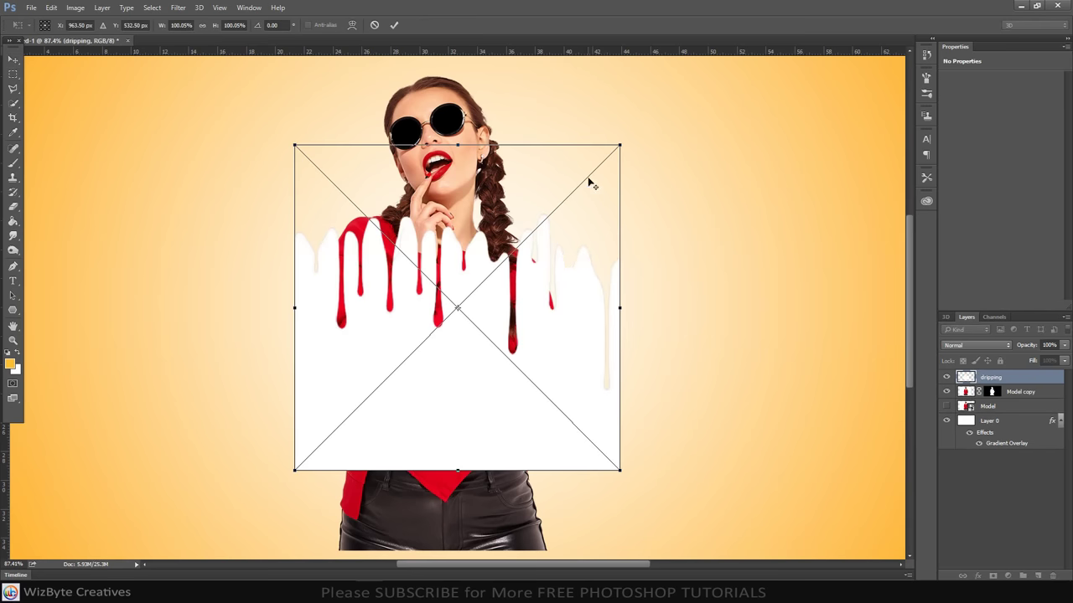
drag(621, 146, 576, 196)
drag(529, 322, 501, 412)
- Fine-tune the drip image's size and position to match the sweater's width, then commit it
drag(537, 298, 562, 270)
scroll(528, 336, down, 1)
mouse_move(492, 368)
mouse_down()
mouse_move(496, 403)
mouse_move(490, 384)
mouse_up()
drag(553, 279, 563, 261)
mouse_move(498, 374)
mouse_down()
mouse_move(508, 392)
mouse_move(525, 392)
mouse_move(512, 377)
mouse_up()
drag(567, 255, 577, 249)
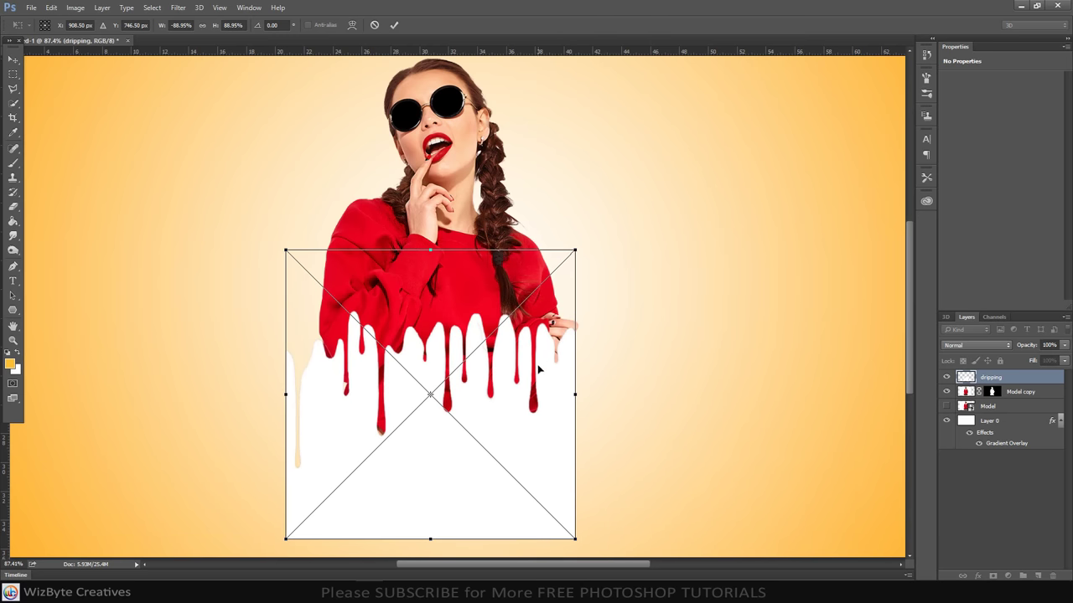
drag(529, 374, 531, 368)
mouse_move(289, 389)
mouse_down()
mouse_move(303, 383)
mouse_move(292, 388)
mouse_up()
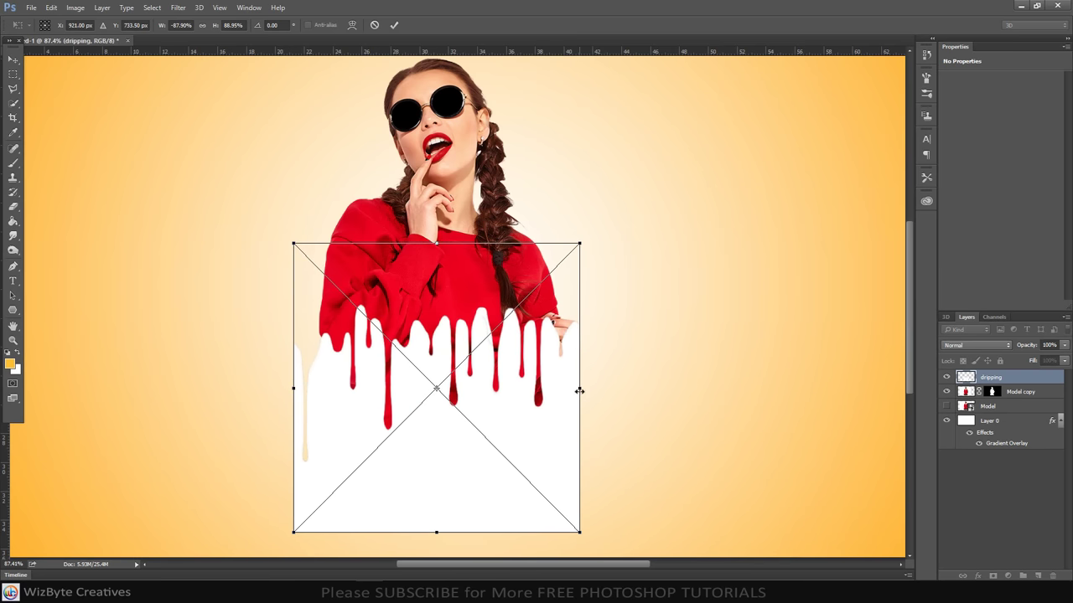
mouse_move(580, 390)
mouse_down()
mouse_move(597, 389)
mouse_move(584, 390)
mouse_up()
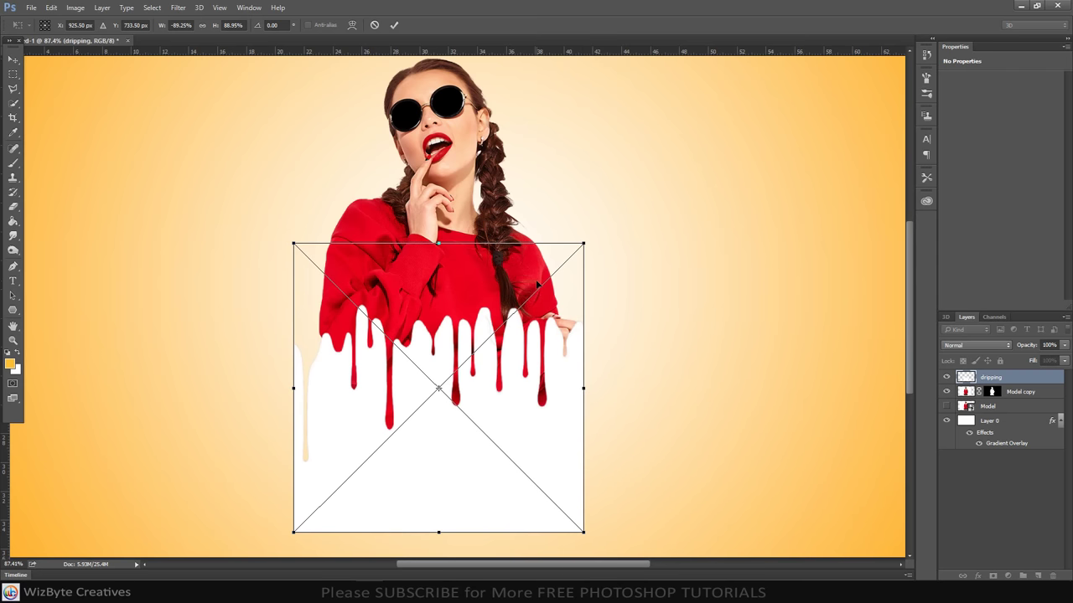
key(Return)
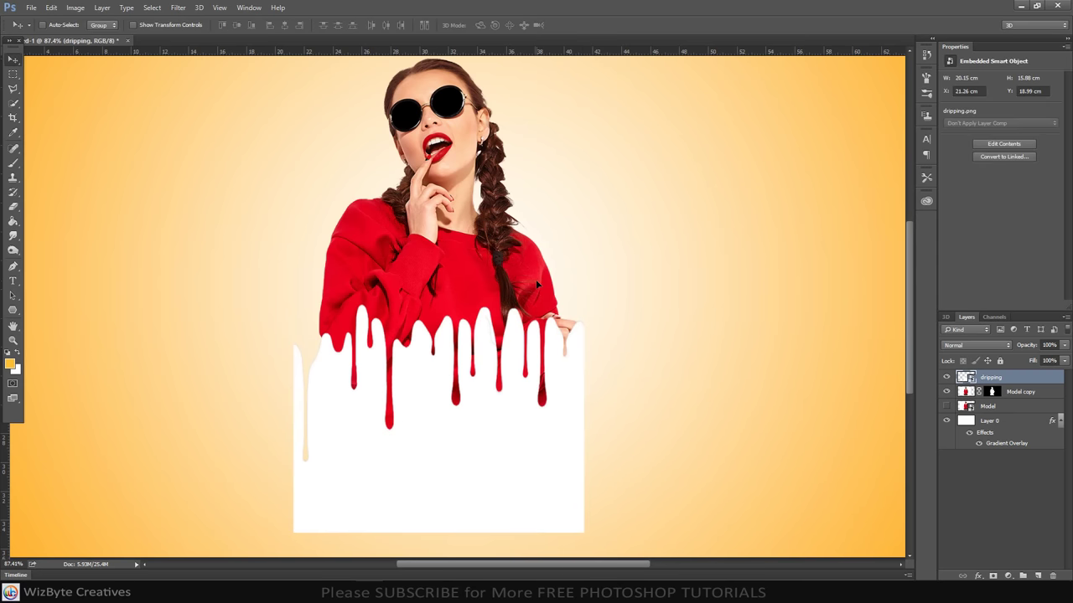
- Use the drip outline to cut the Model copy sweater into drips, hide the dripping layer, deselect
ctrl+click(968, 379)
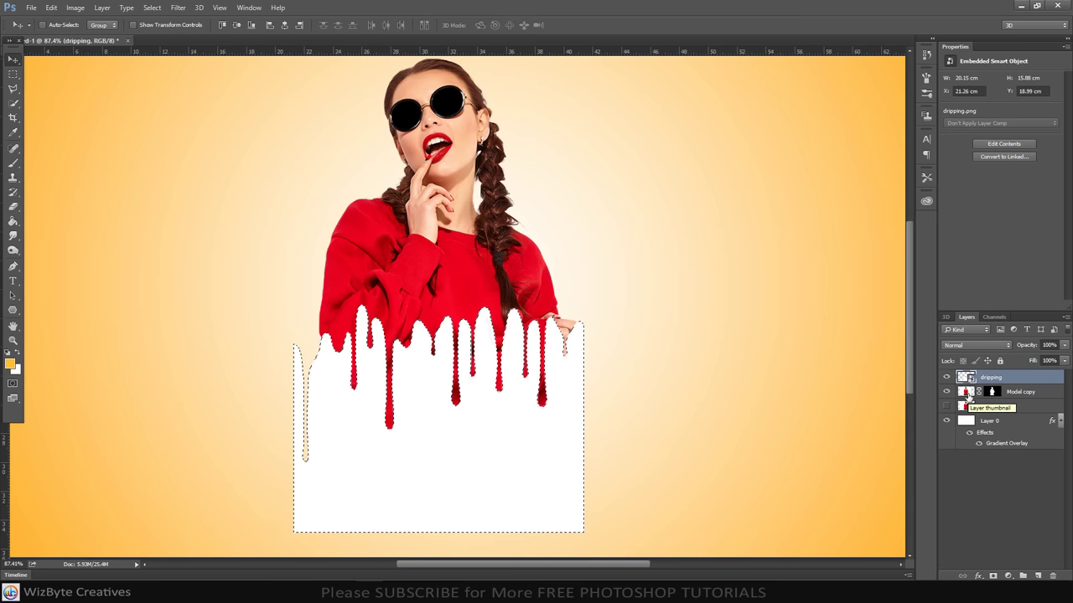
click(967, 393)
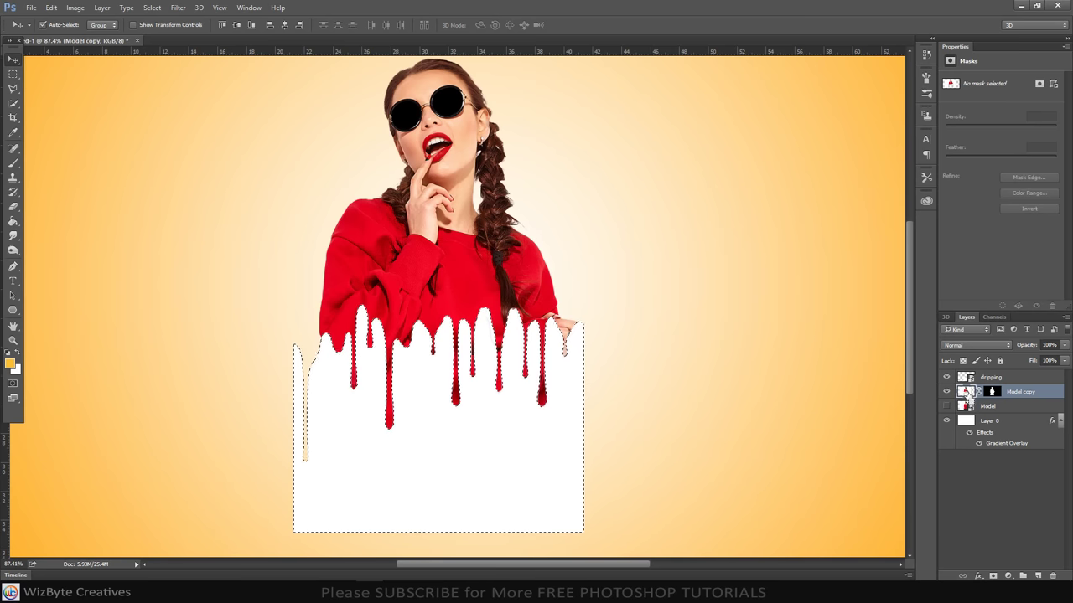
click(946, 378)
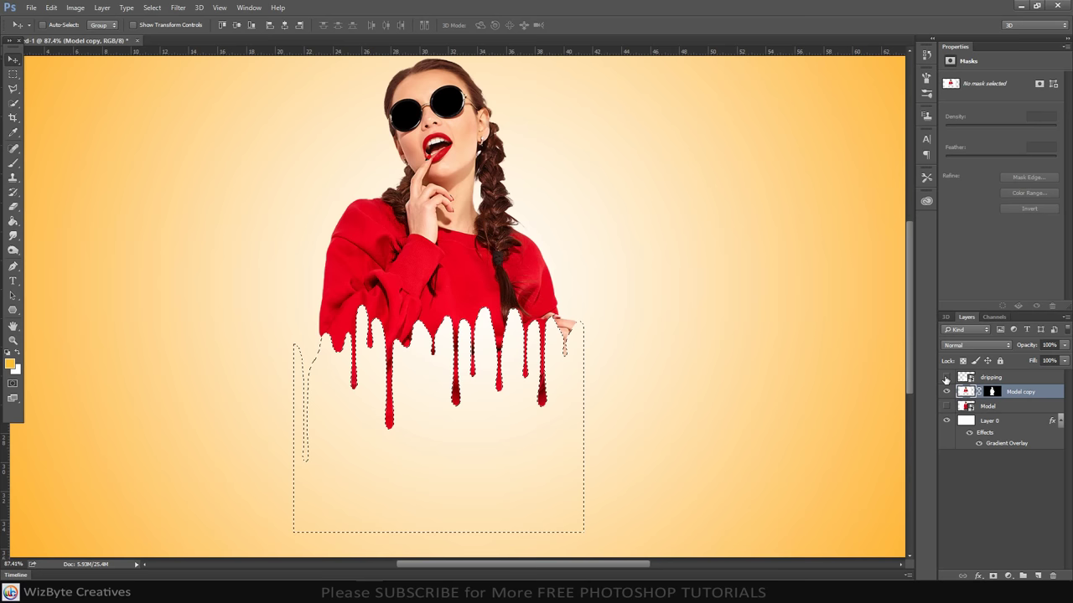
key(ctrl+d)
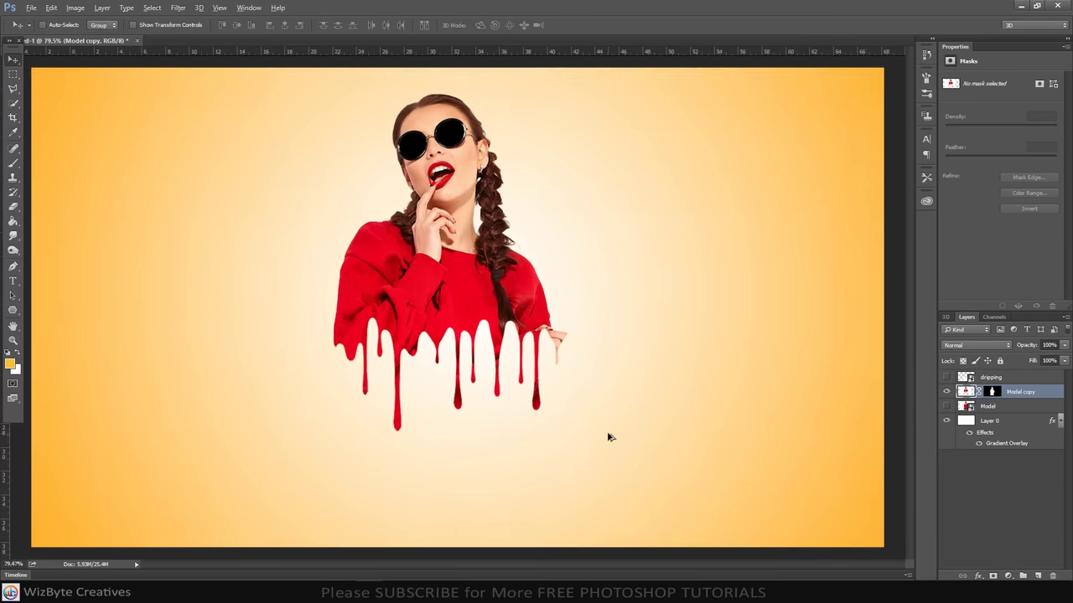
scroll(609, 435, right, 1)
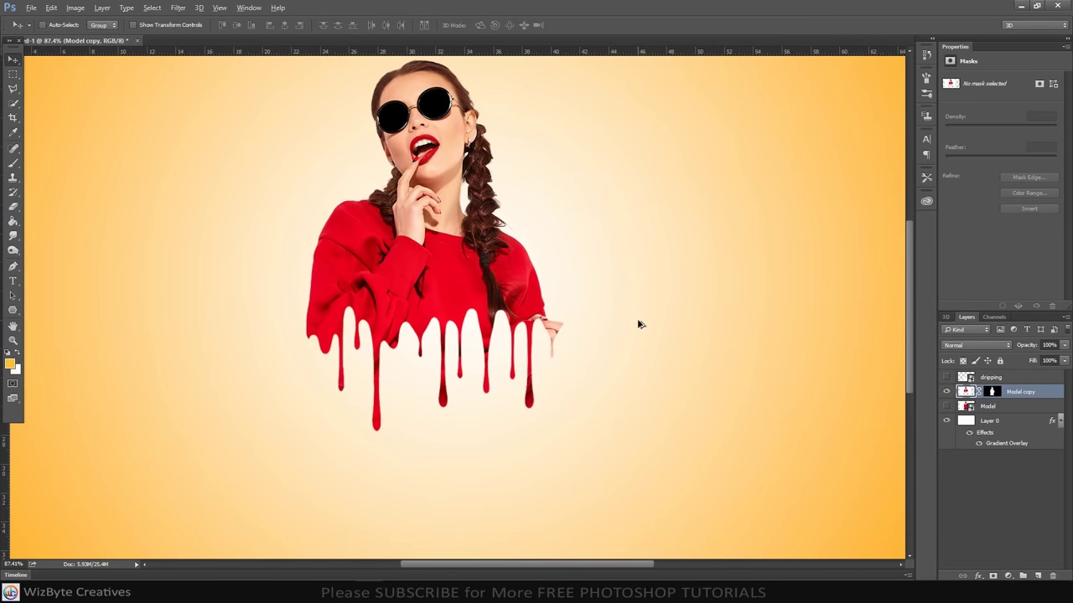
- Switch to the standard Eraser and shrink its brush for touching up the mask edge
click(14, 206)
right_click(15, 208)
click(66, 206)
click(54, 26)
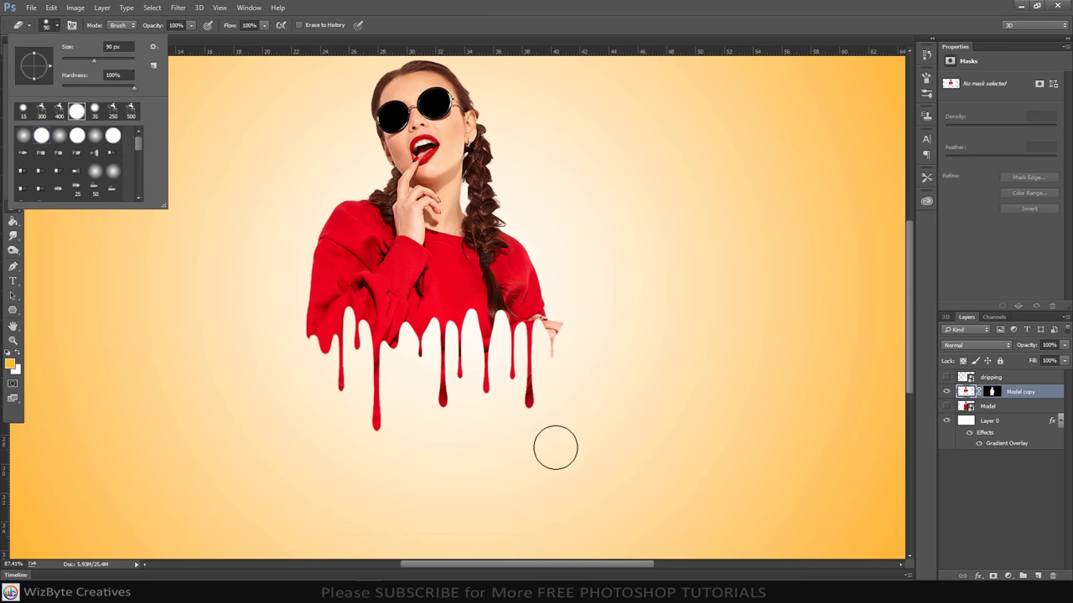
click(581, 387)
scroll(570, 335, up, 3)
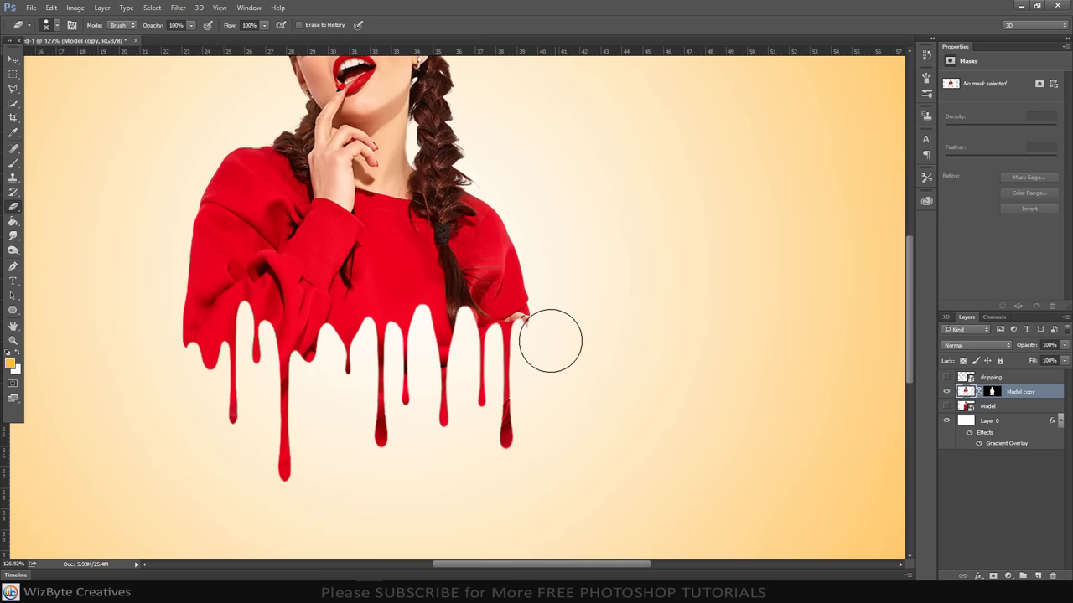
key(bracketleft)
key(bracketleft)
key(bracketleft)
key(bracketleft)
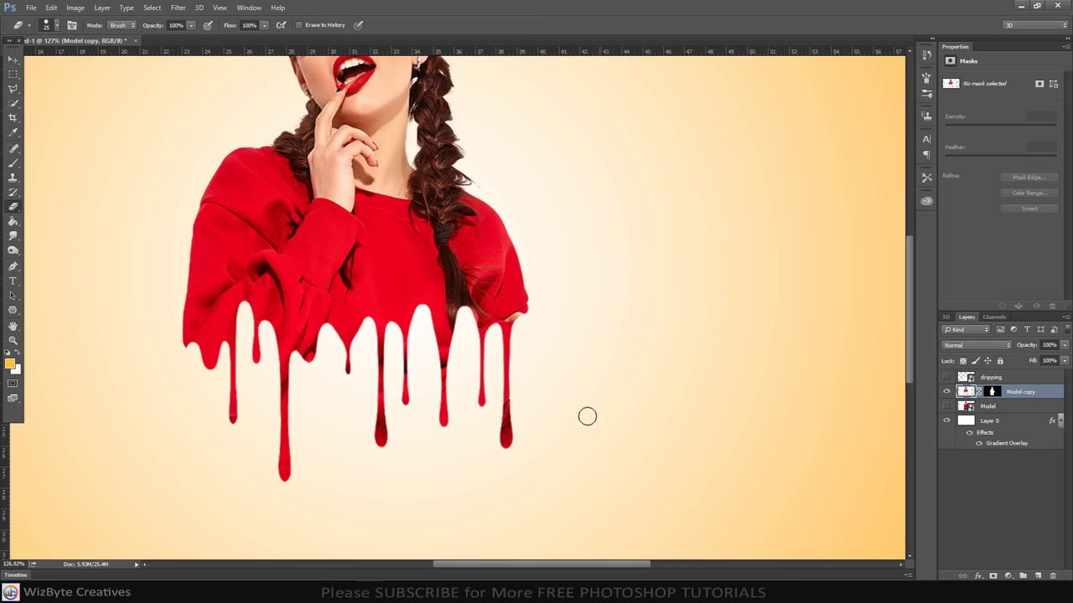
scroll(496, 484, down, 3)
scroll(372, 502, down, 1)
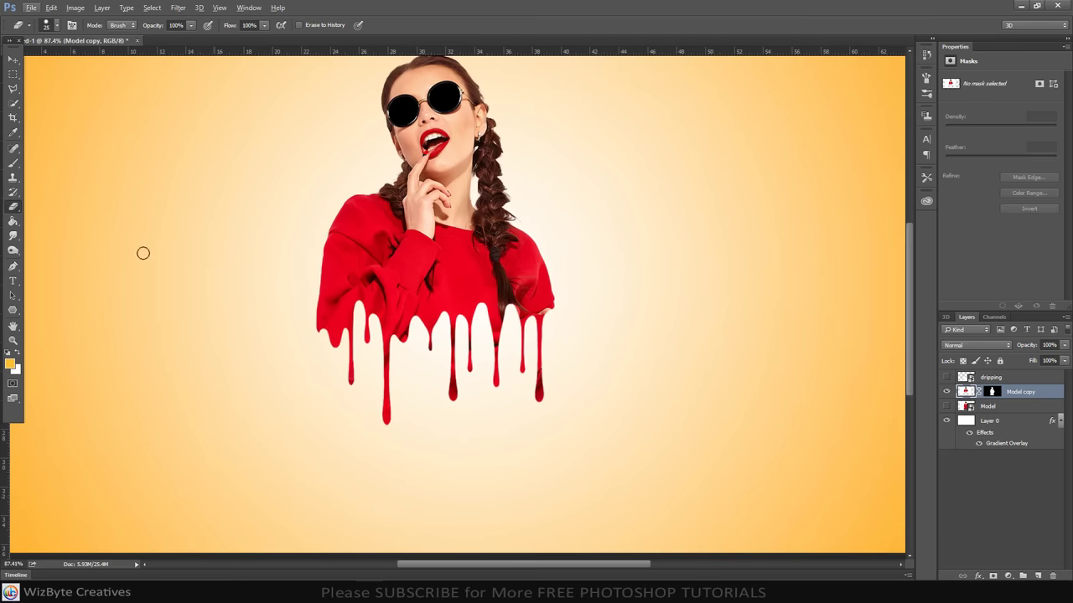
scroll(91, 285, down, 1)
- Free-transform the dripping model to about 104% and shift her down slightly
key(v)
scroll(426, 402, down, 1)
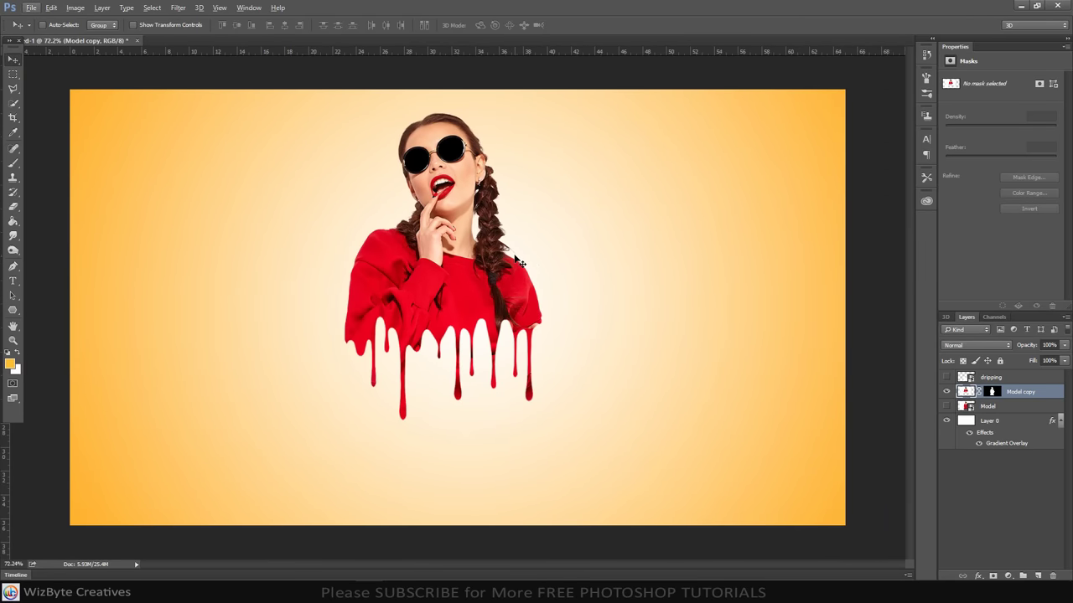
key(ctrl+t)
drag(659, 110, 668, 101)
drag(546, 159, 539, 182)
key(Return)
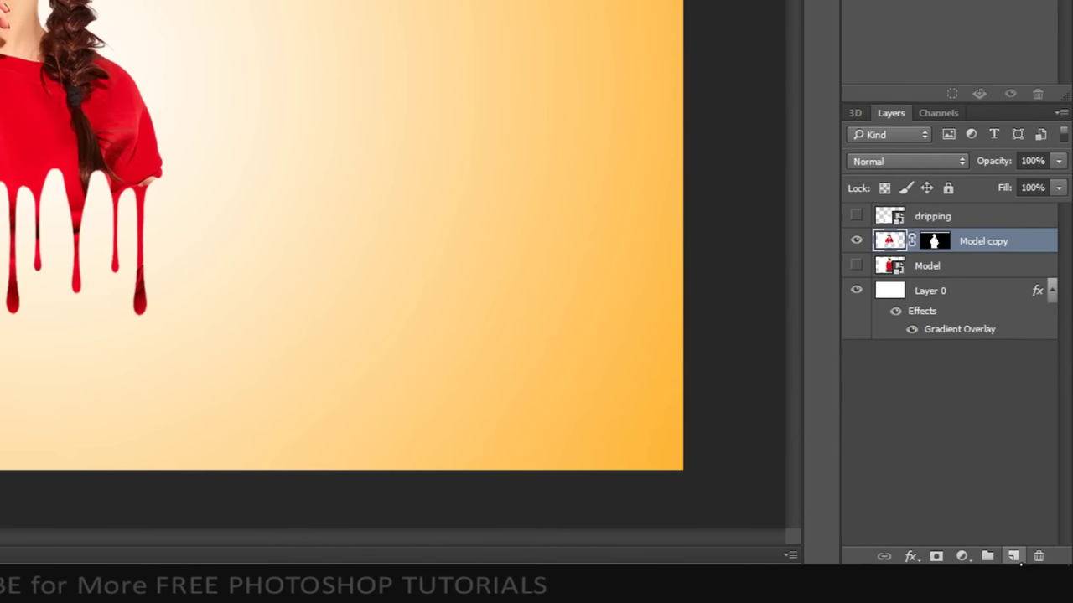
- Add an empty Layer 1 below Model copy and set the foreground colour to the sweater's red, f10020
click(1019, 565)
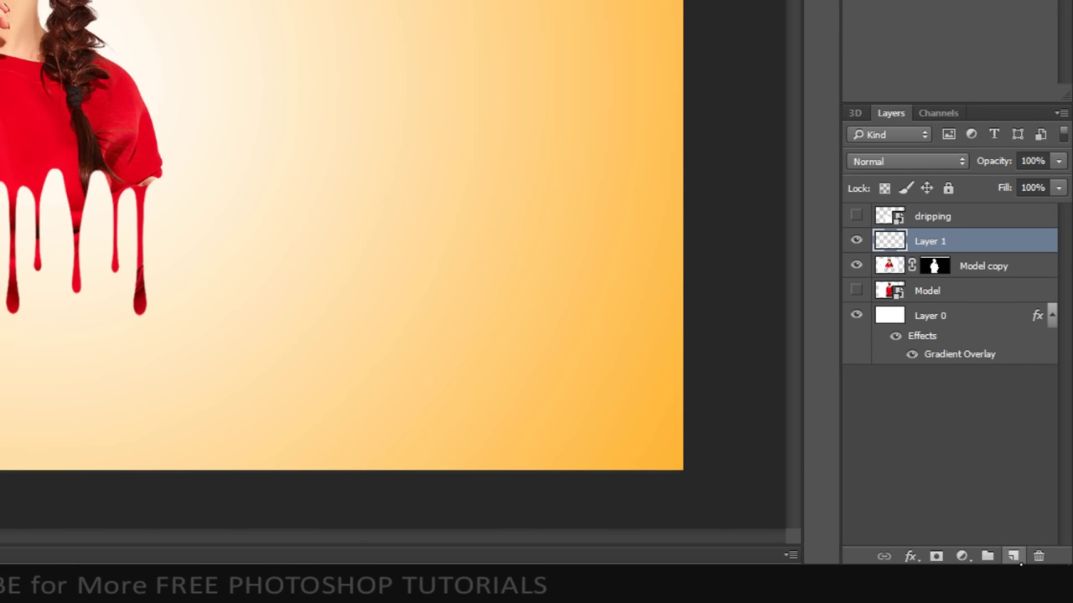
drag(968, 251, 968, 274)
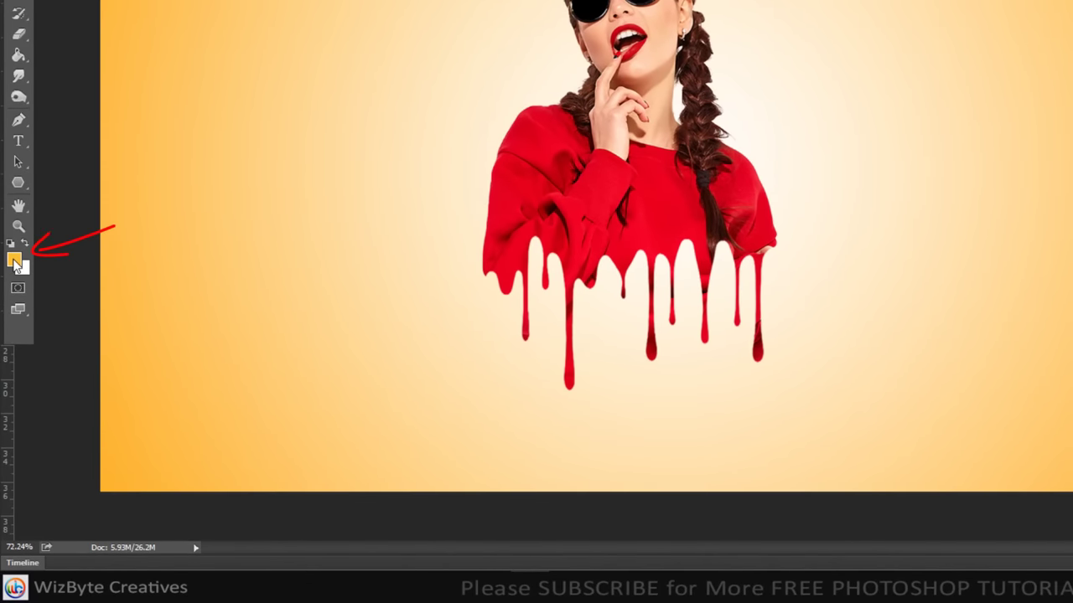
click(12, 319)
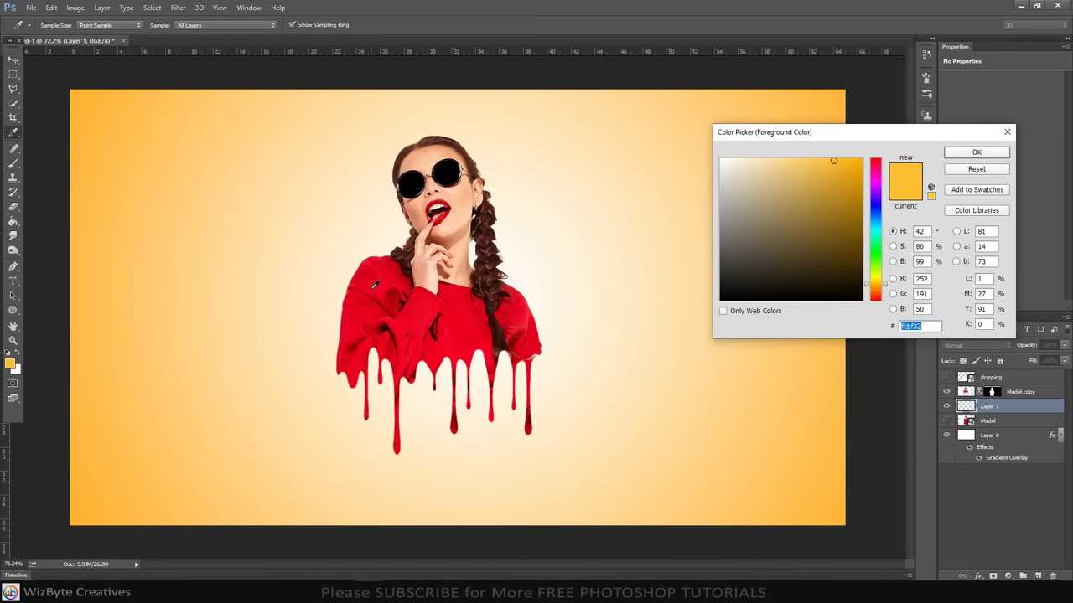
click(373, 287)
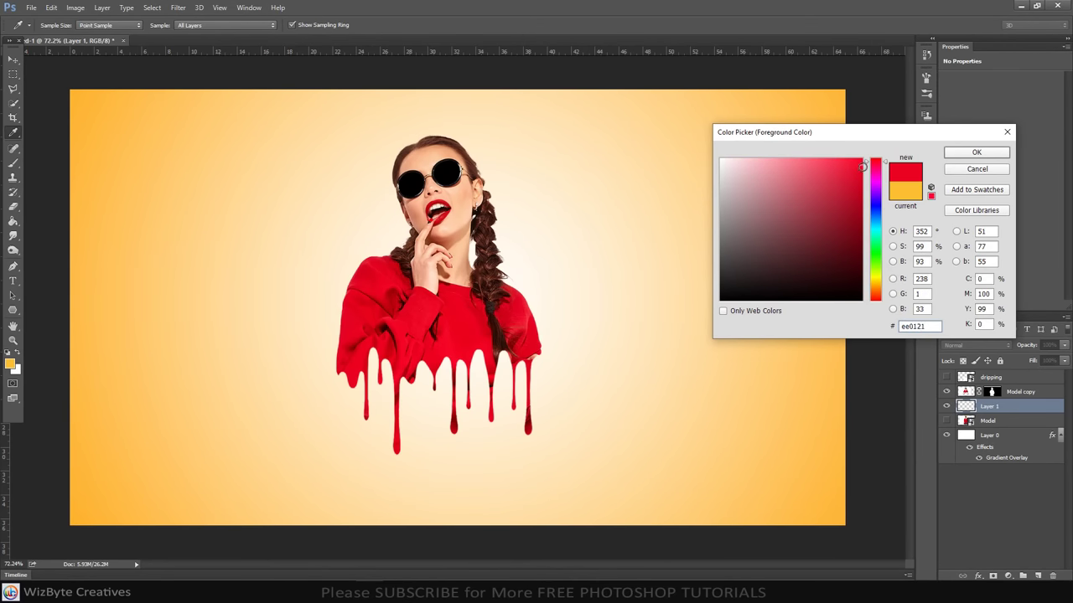
click(373, 287)
click(976, 152)
key(v)
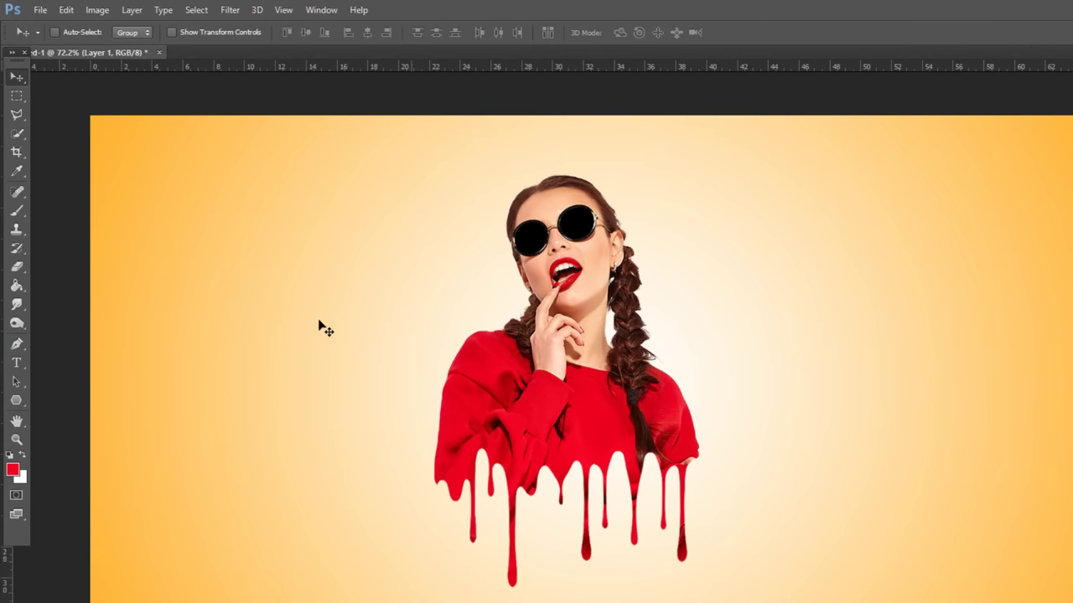
- Switch to the Brush tool with the splatter brush preset at 300 px
click(20, 214)
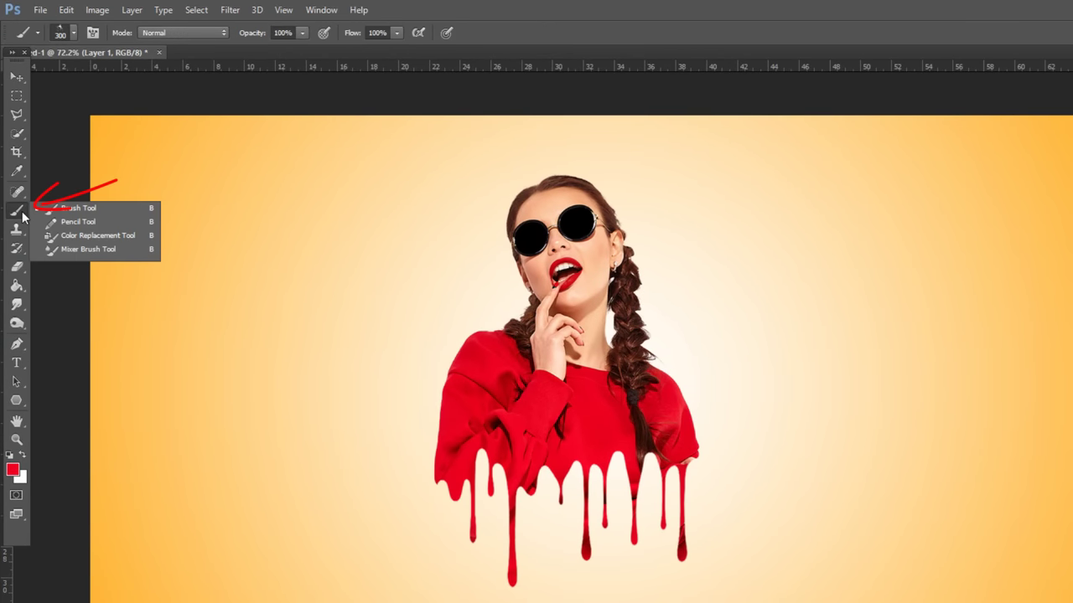
click(52, 209)
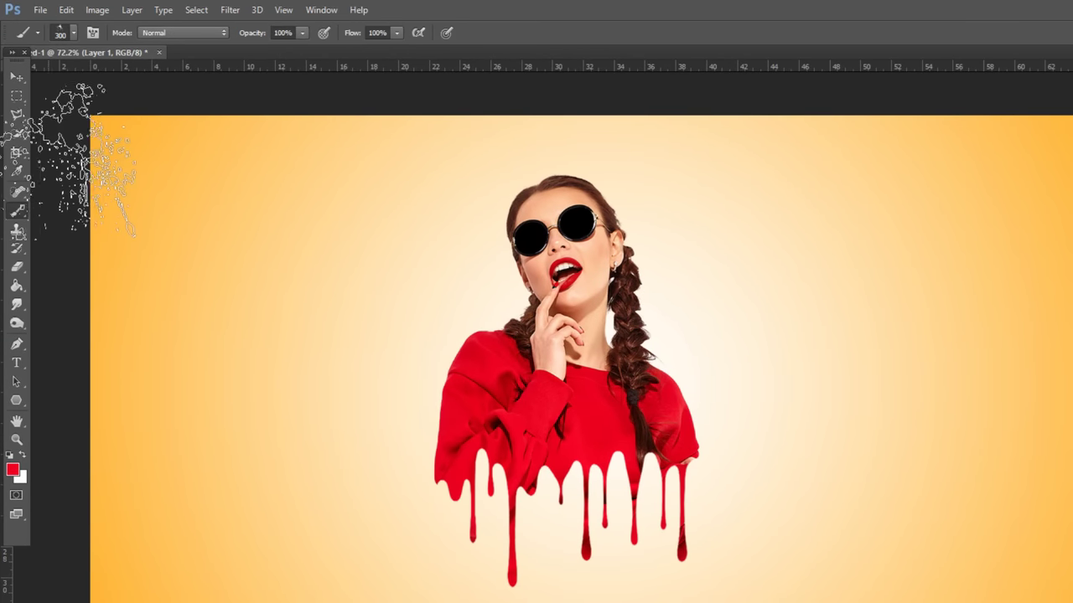
click(73, 33)
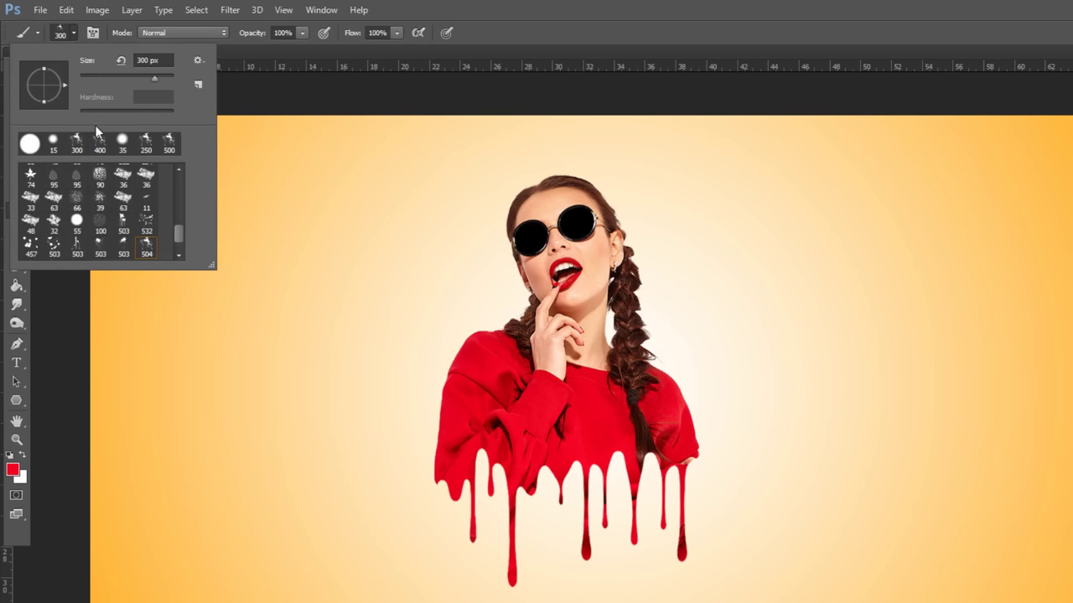
double_click(146, 250)
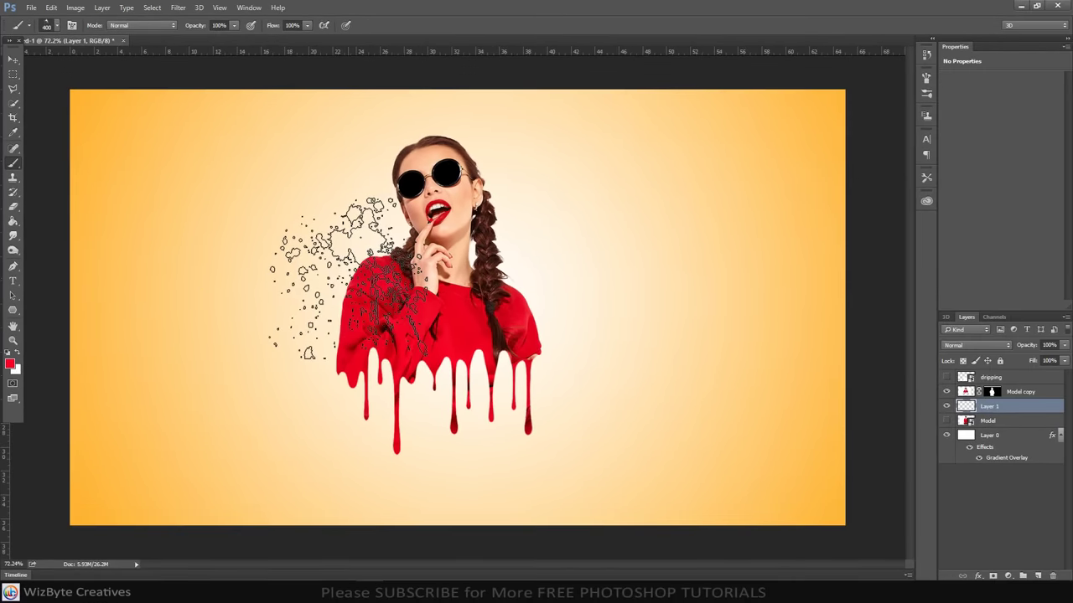
key(bracketleft)
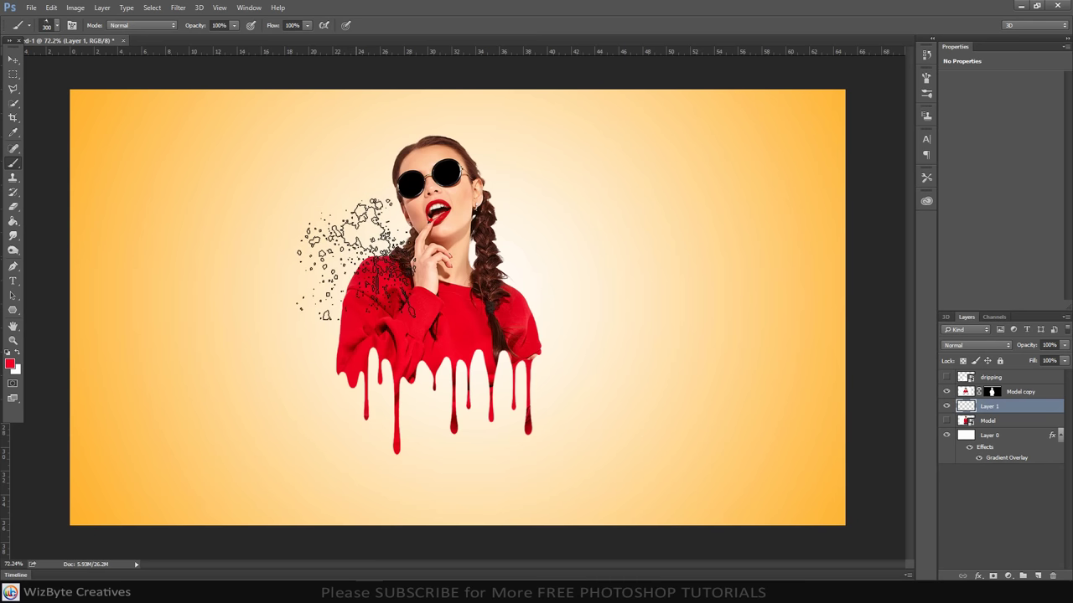
- Stamp red splatters on Layer 1 beside the left shoulder and right of the model
click(354, 260)
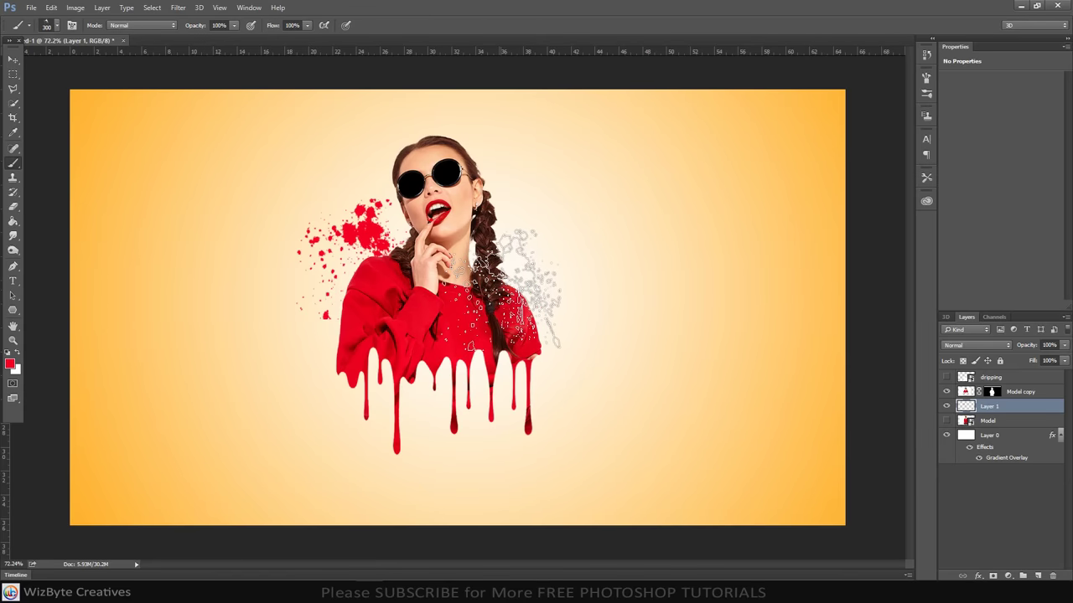
key(bracketright)
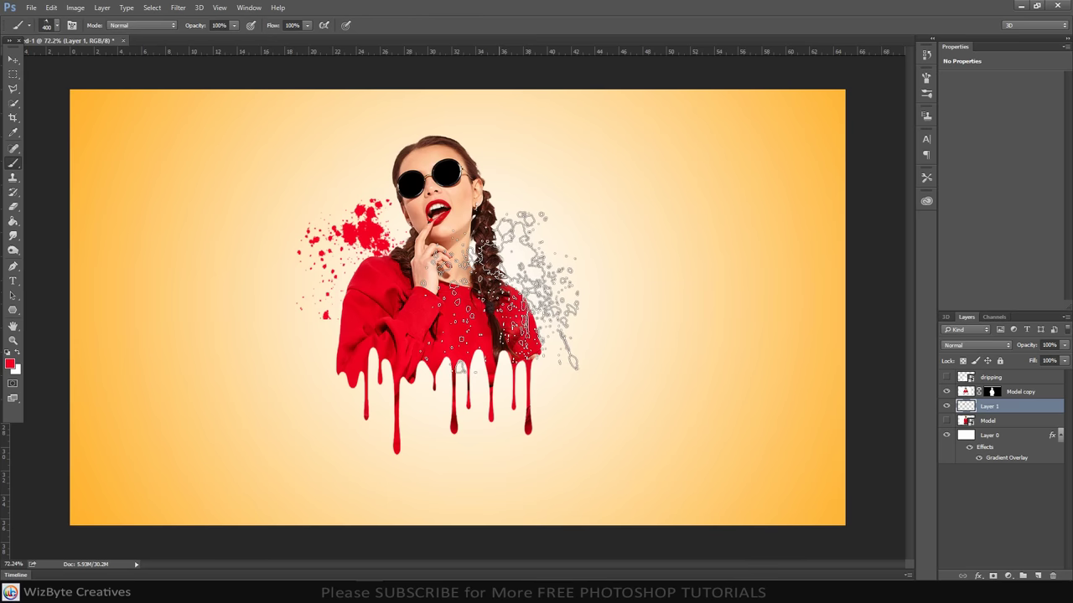
key(bracketleft)
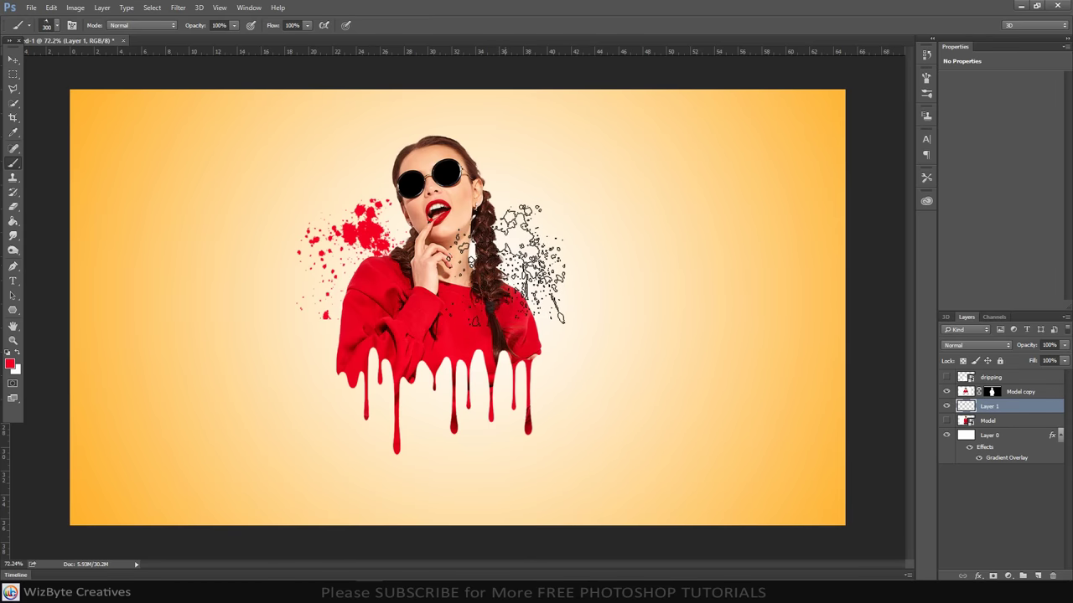
click(528, 262)
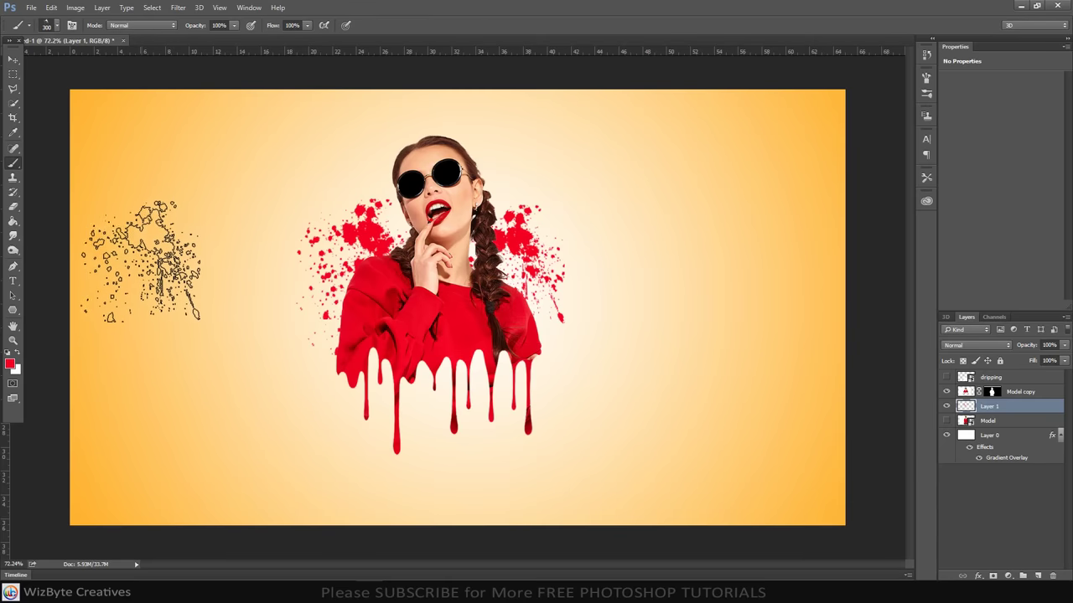
click(12, 61)
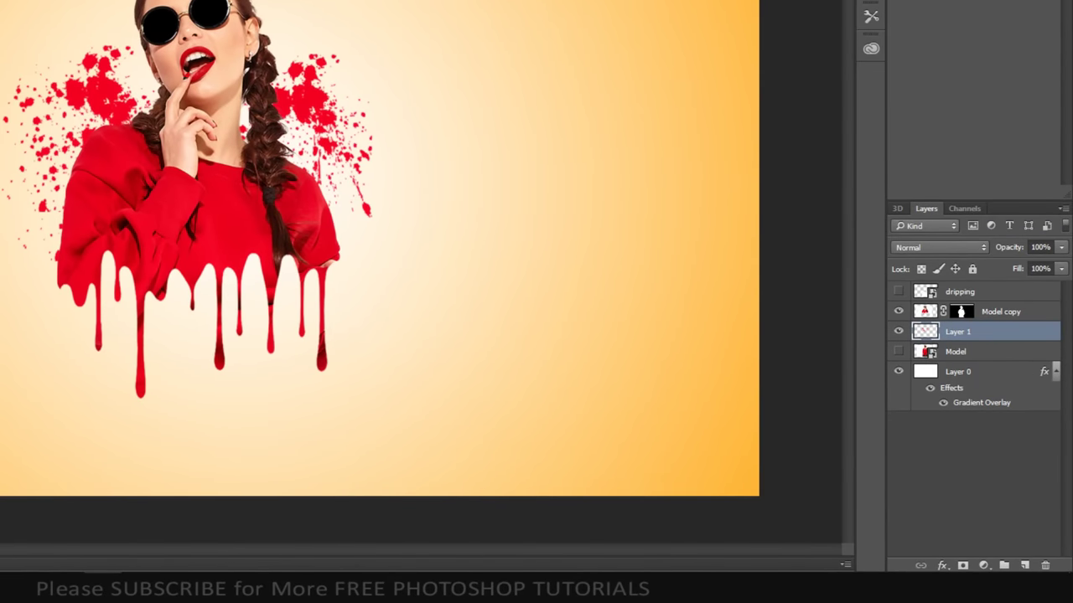
- Give Model copy a black Linear Burn drop shadow at 100% opacity, 90° angle, 5 px distance, 0 size
click(997, 317)
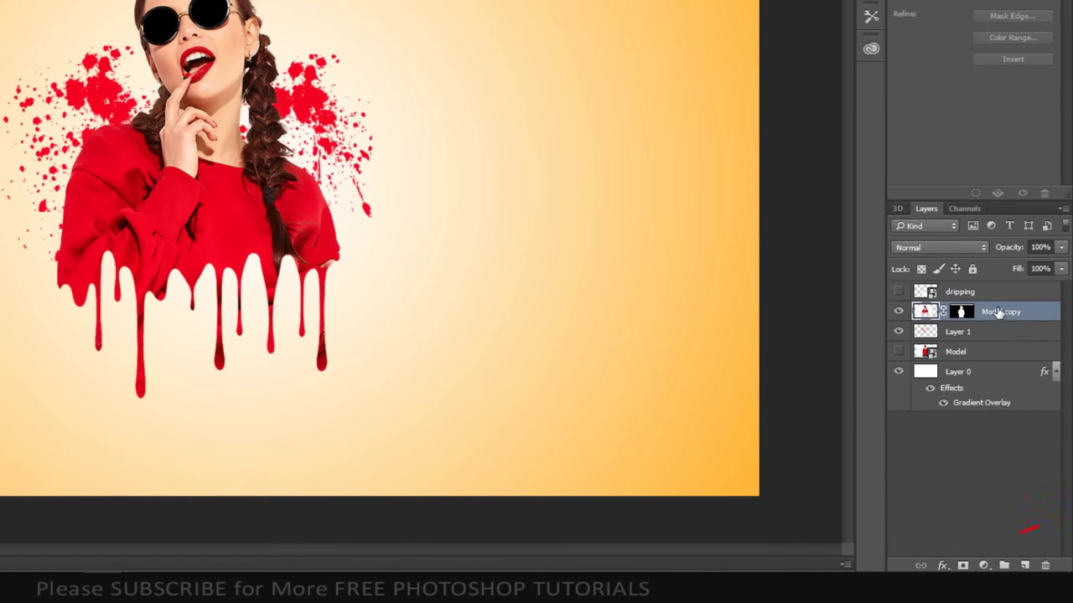
click(942, 566)
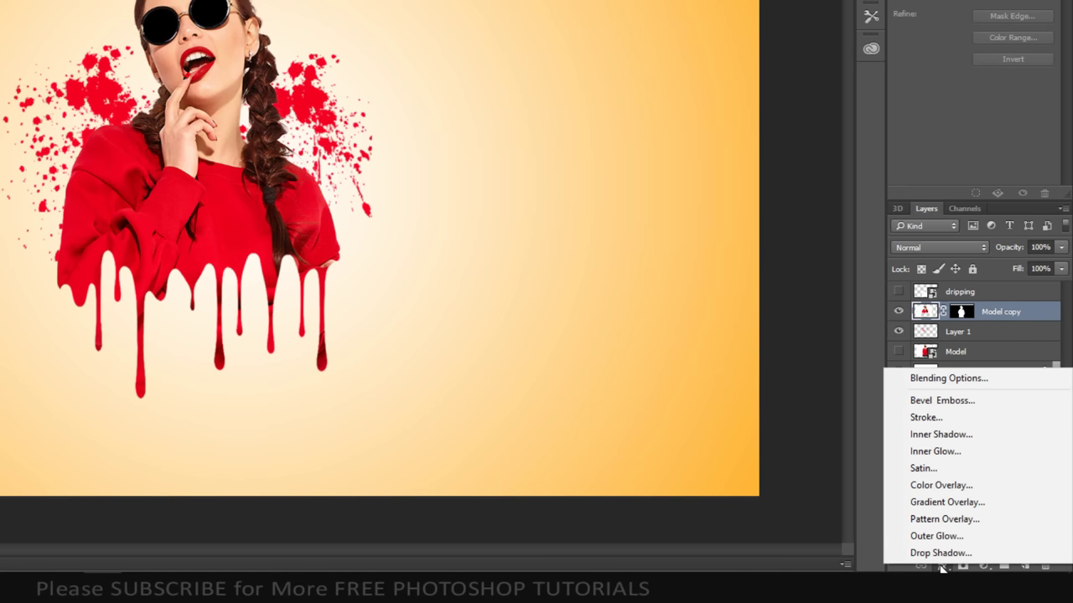
click(940, 553)
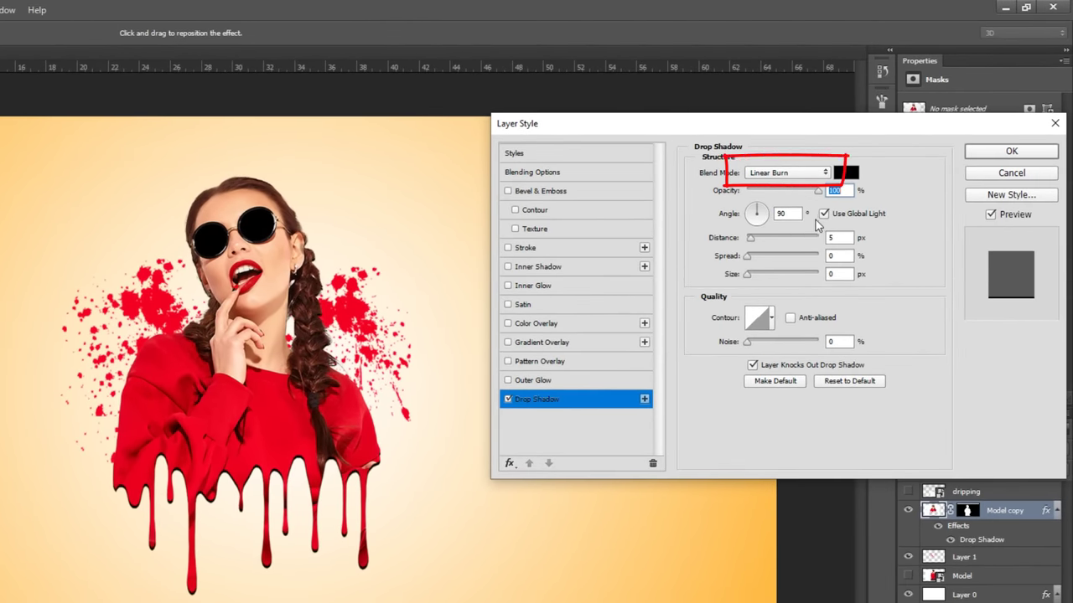
click(847, 172)
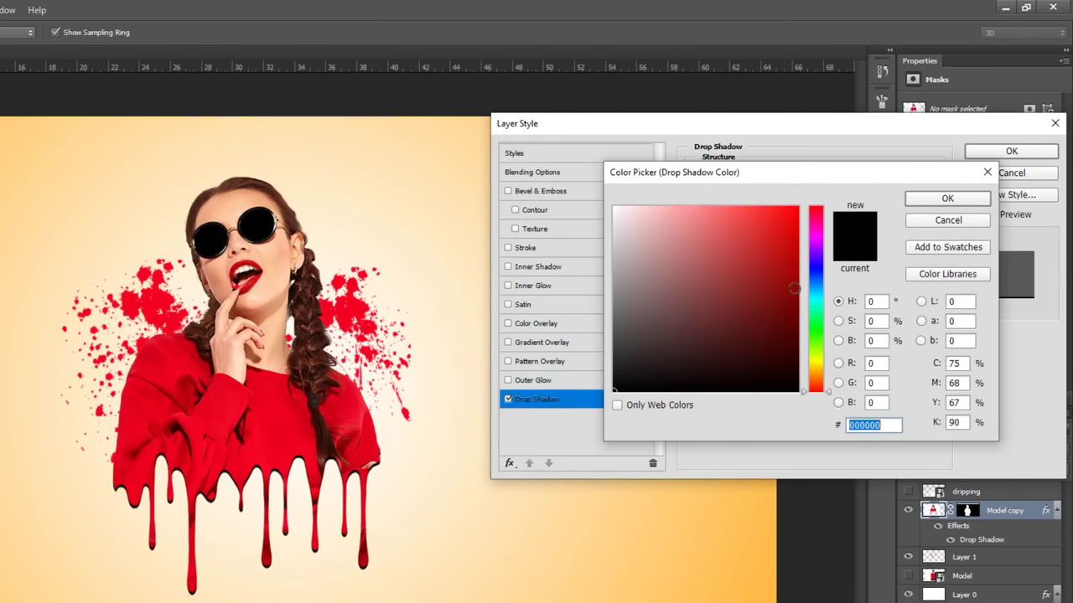
click(944, 201)
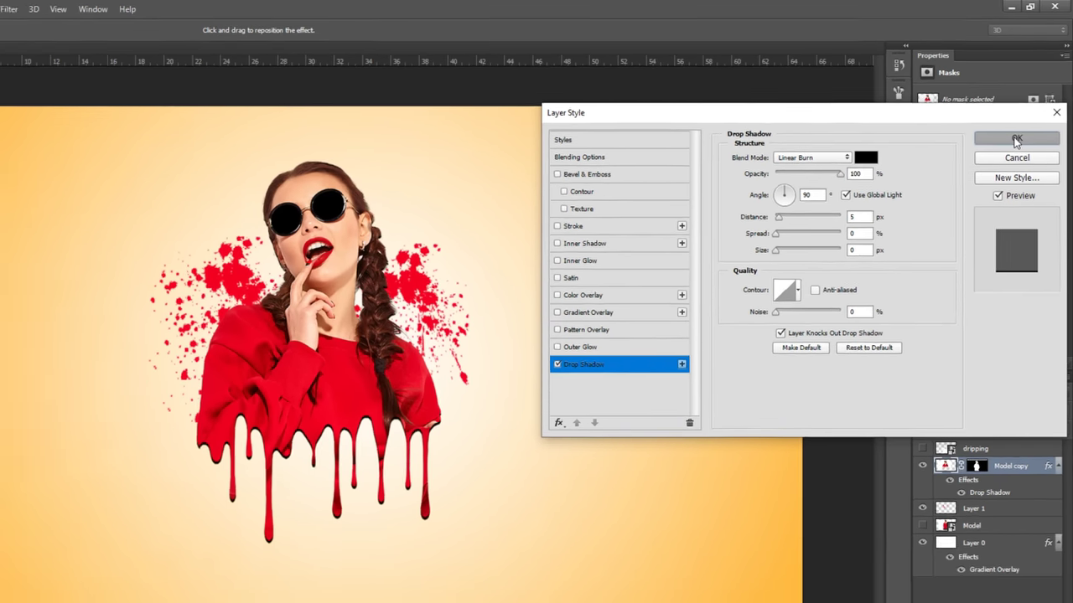
click(1012, 152)
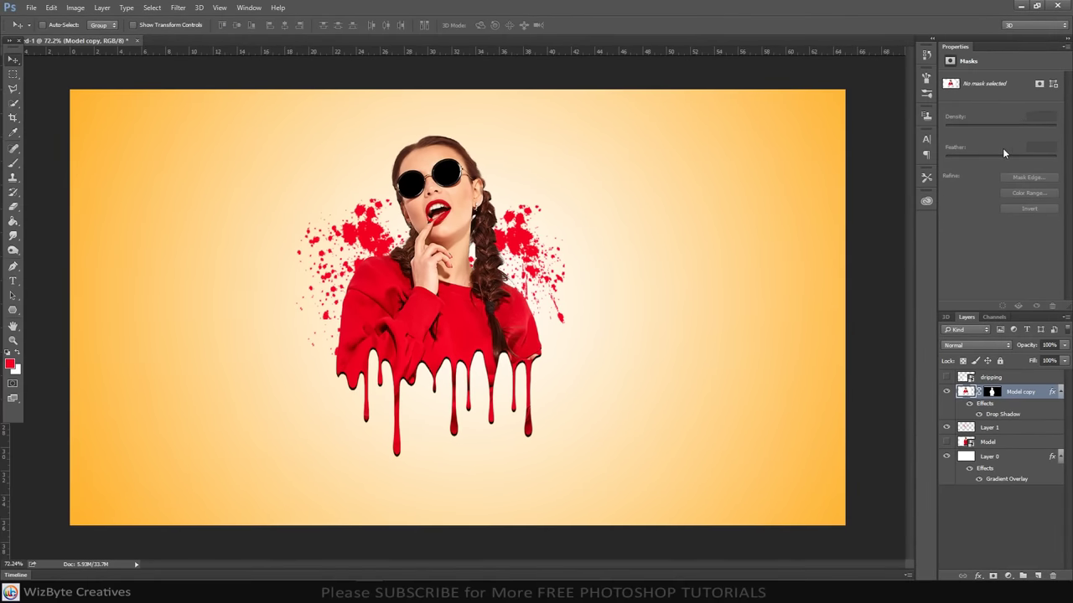